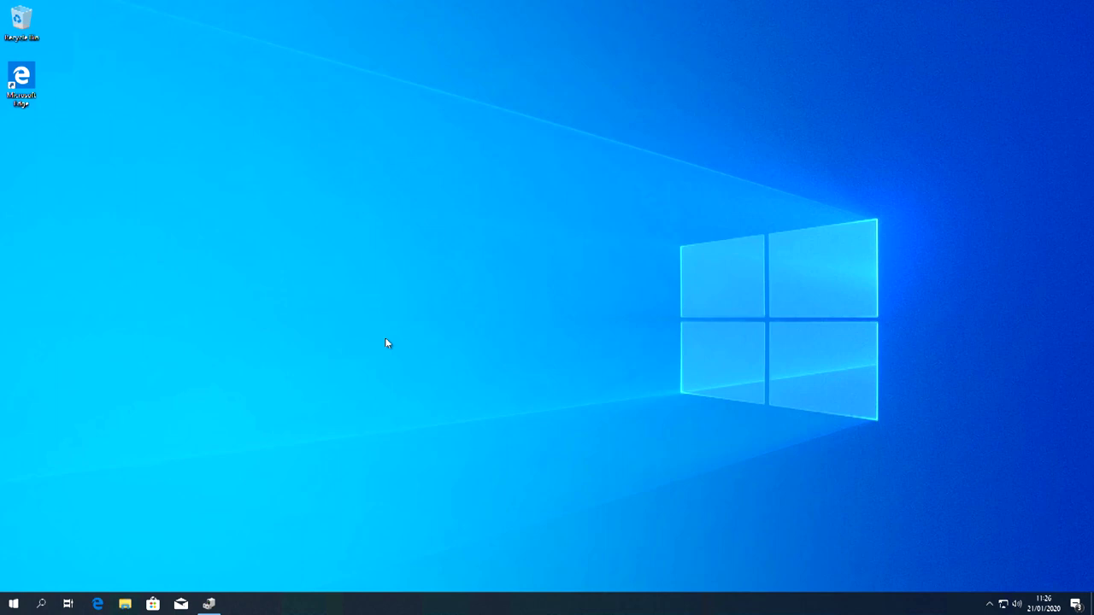
Step: Confirm the Unknown Medium Changer and IBM ULT3580-HH5 tape drive in Device Manager, then close it
click(210, 604)
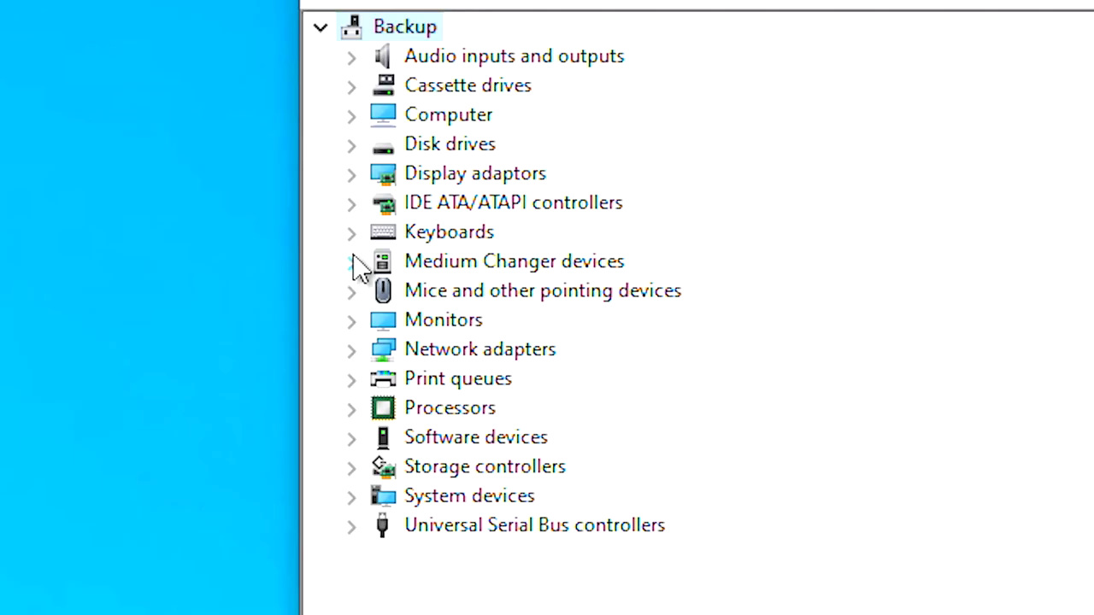
click(324, 245)
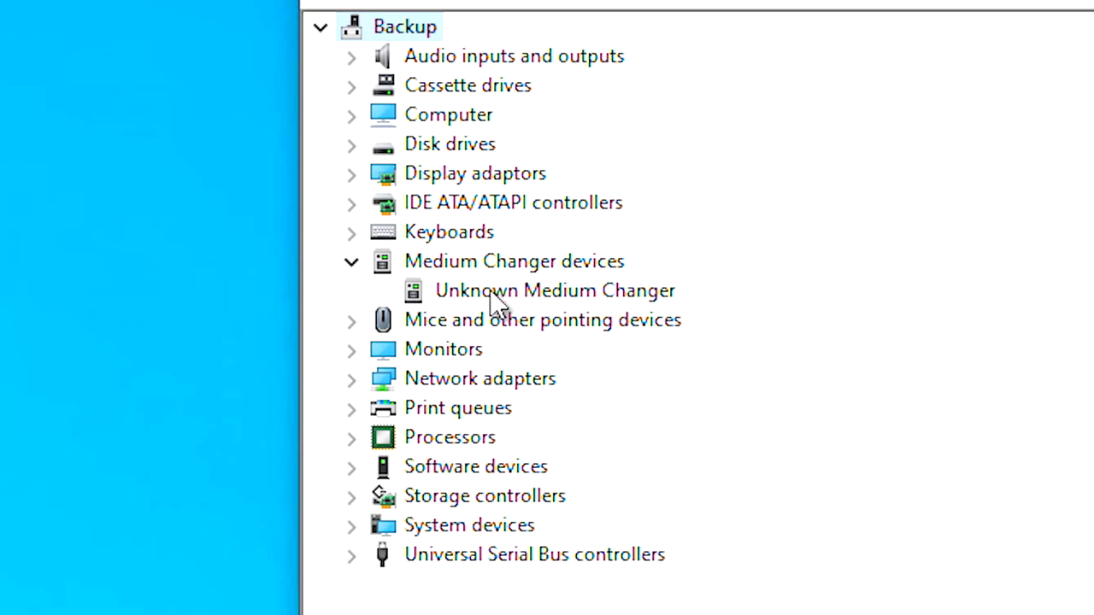
click(351, 86)
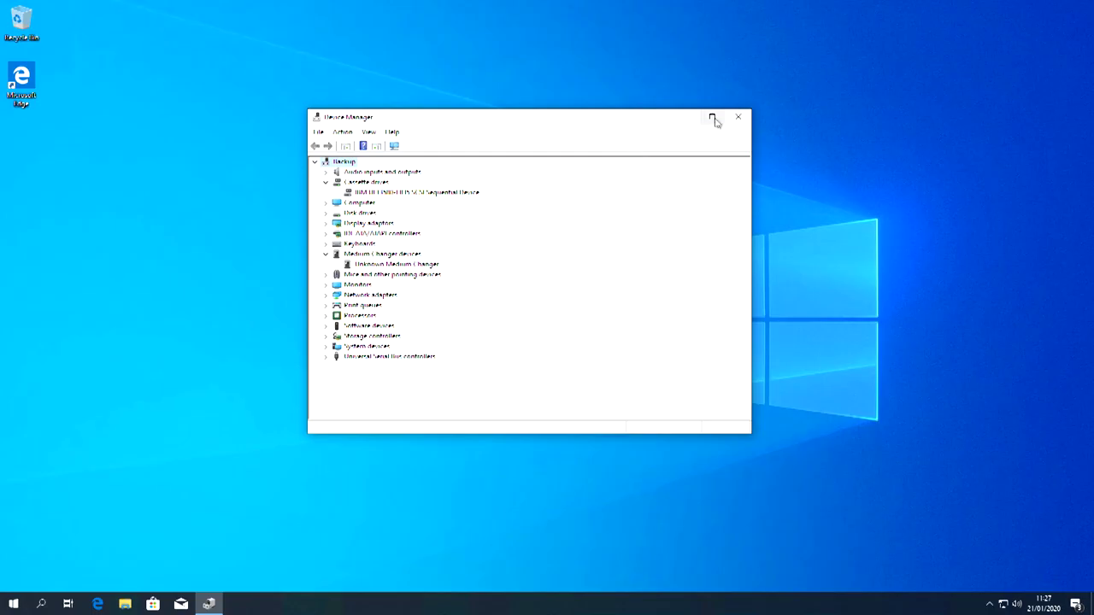
click(739, 120)
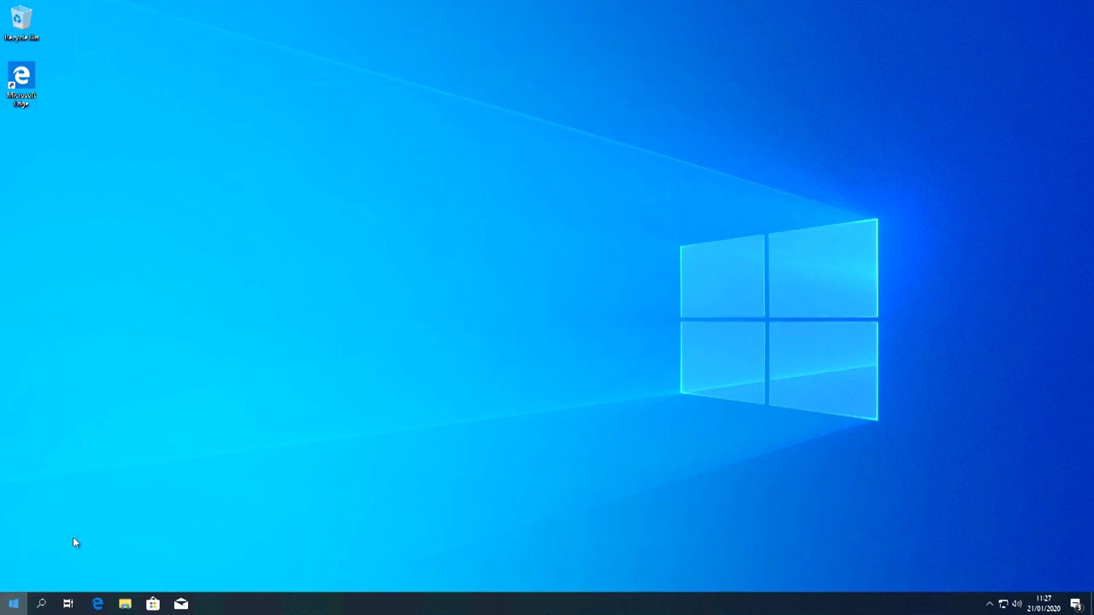
Step: Launch Retrospect 11.5 from the Start menu
key(super)
click(88, 286)
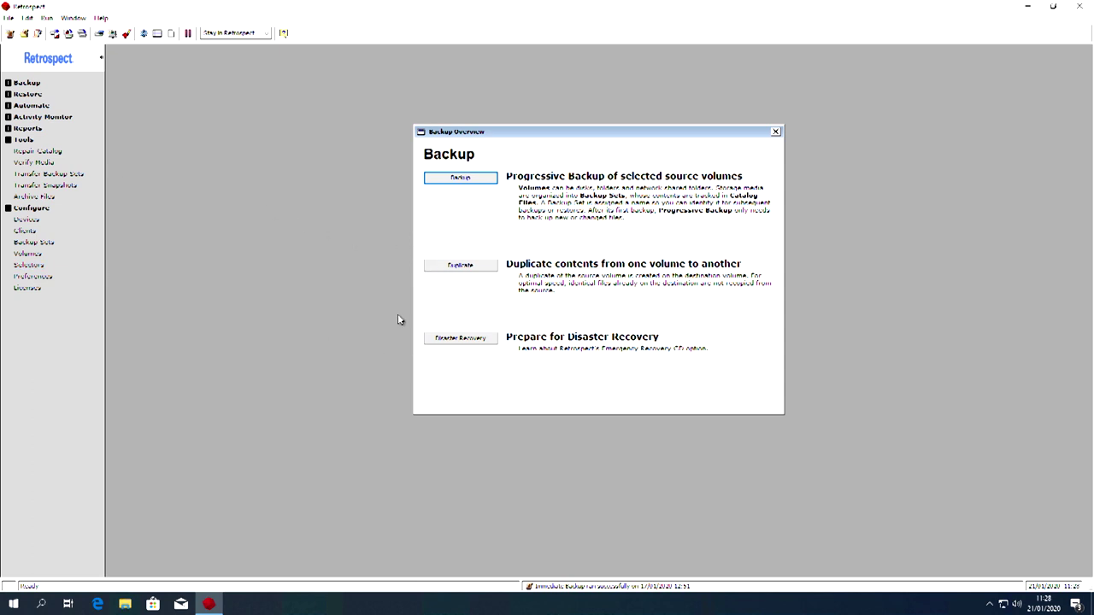
Step: Start an Immediate Backup and open the Advanced network path prompt under My Network sources
click(443, 186)
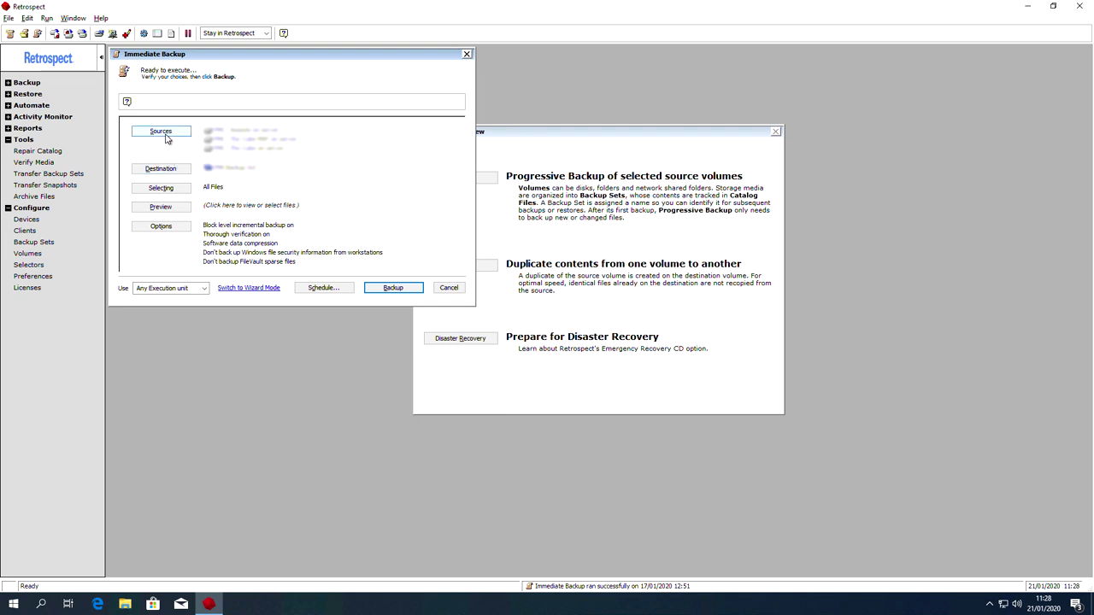
click(165, 133)
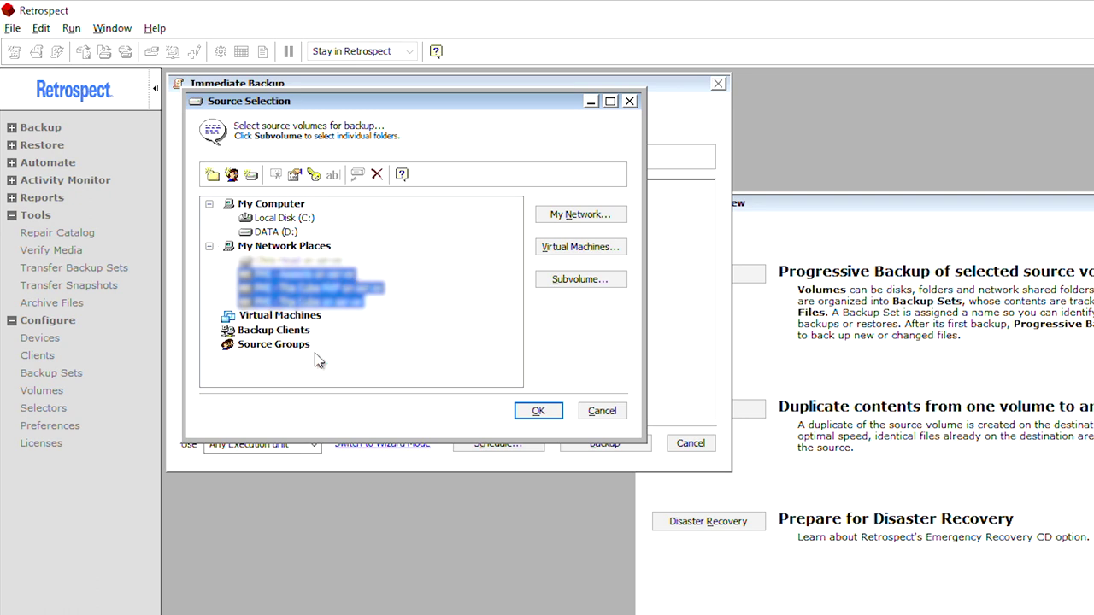
click(570, 216)
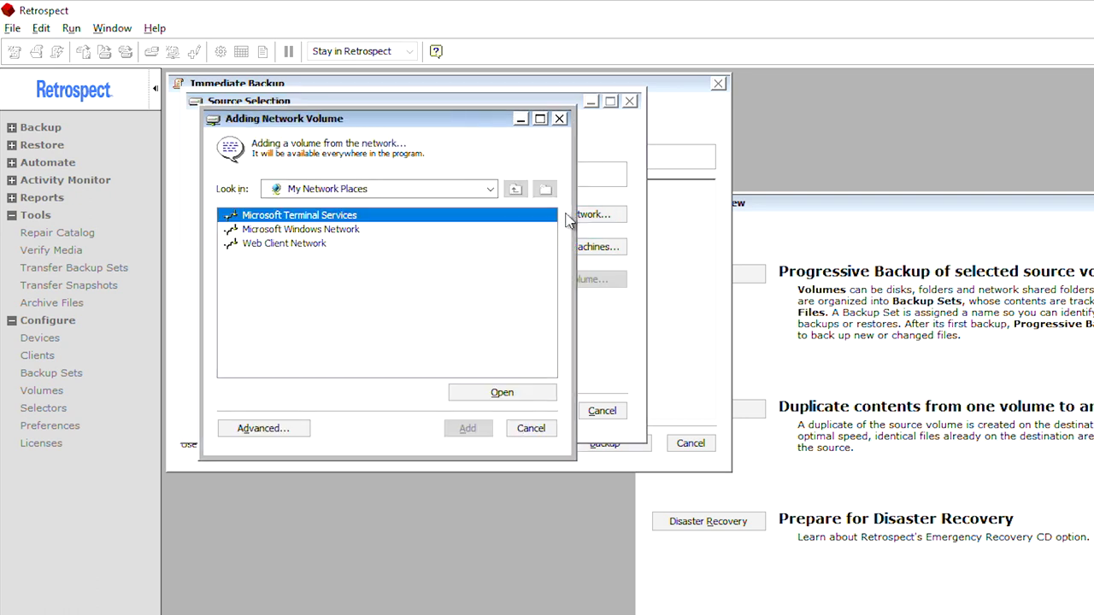
click(272, 425)
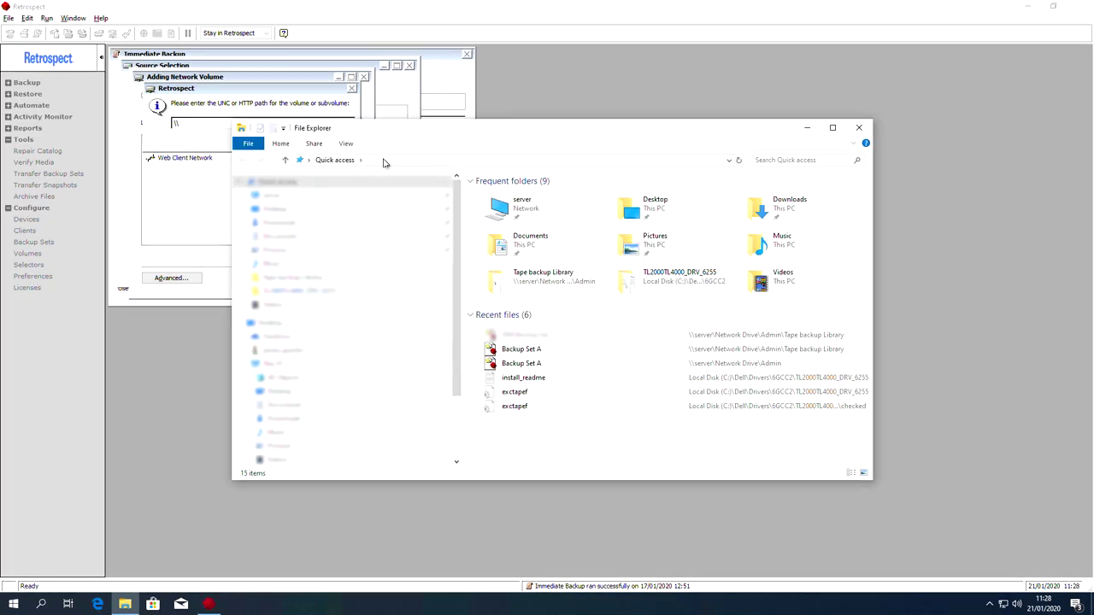
Step: Browse to the server's 'The Headquarters - YouTube Channel' share in File Explorer and copy its path
click(384, 160)
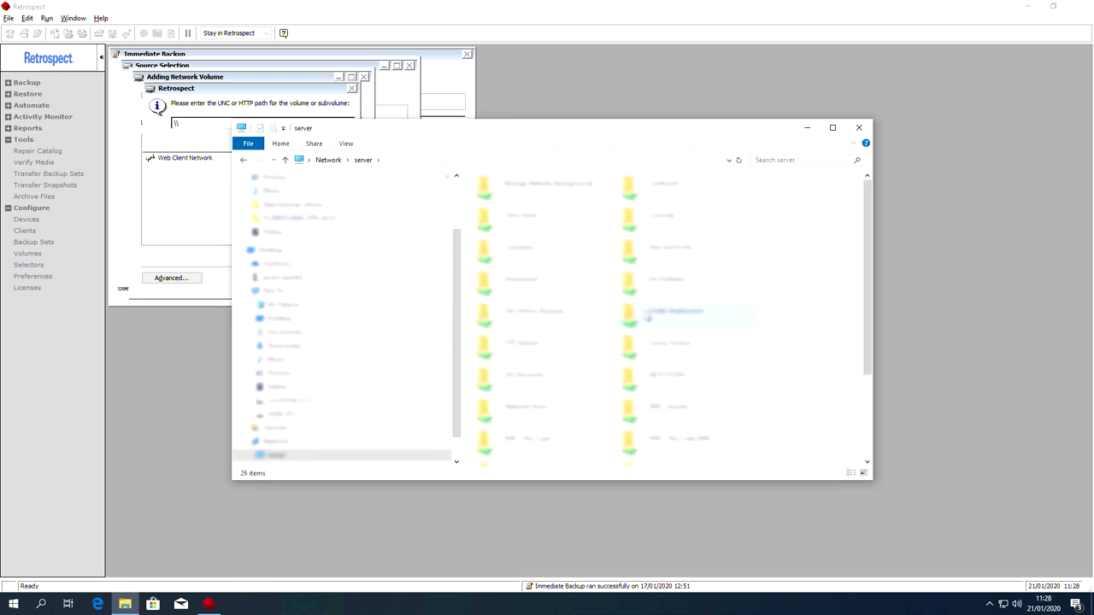
scroll(727, 441, down, 3)
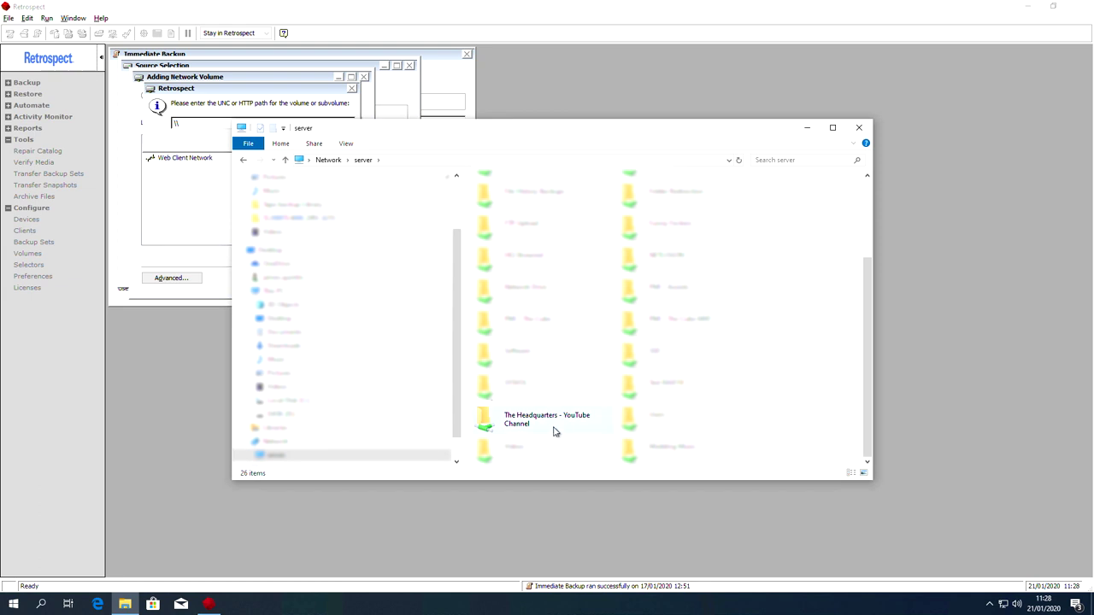
double_click(526, 420)
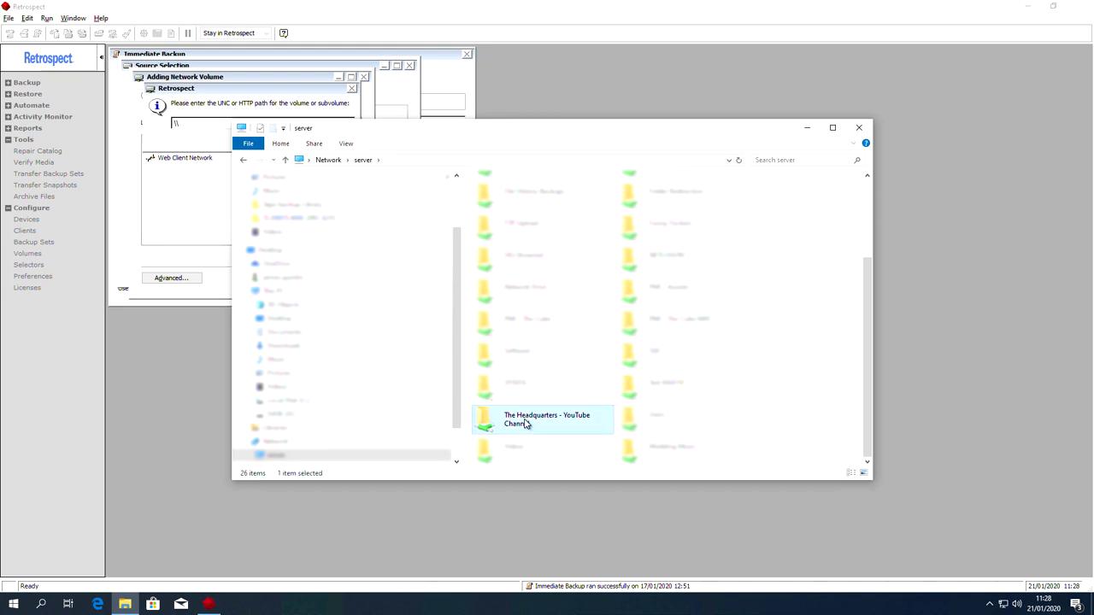
click(554, 159)
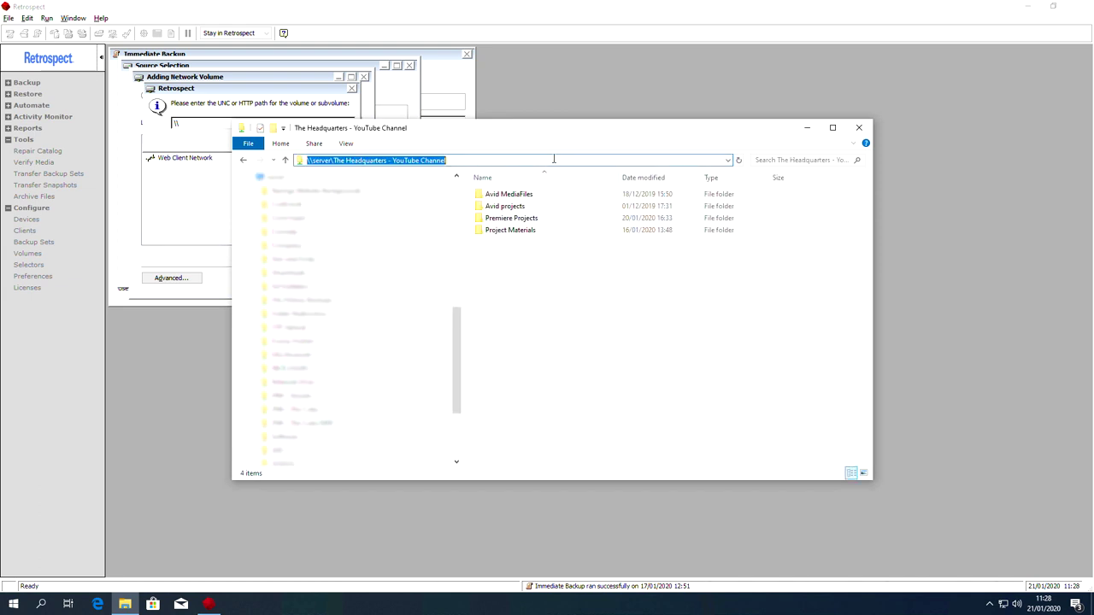
key(ctrl+c)
Step: Paste the share's UNC path into Retrospect and accept it as the backup source
click(199, 125)
key(ctrl+v)
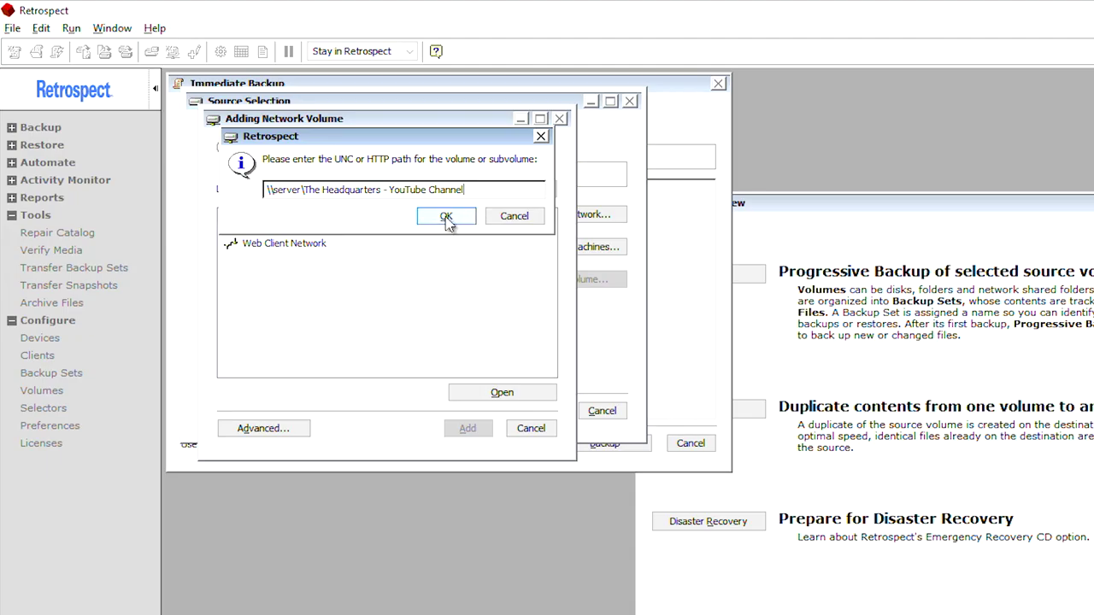
click(446, 217)
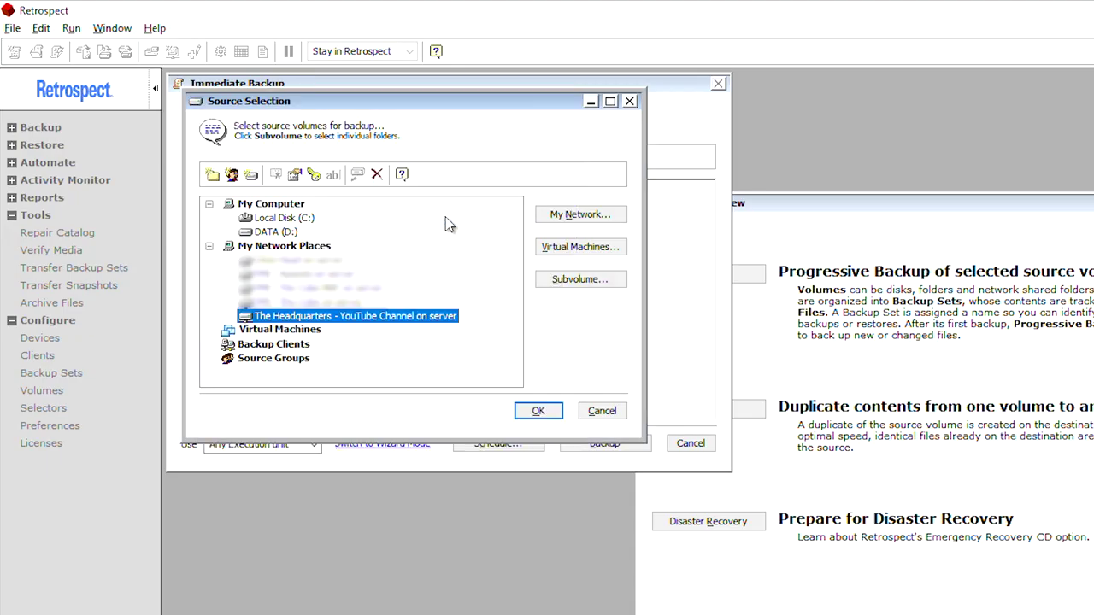
click(538, 411)
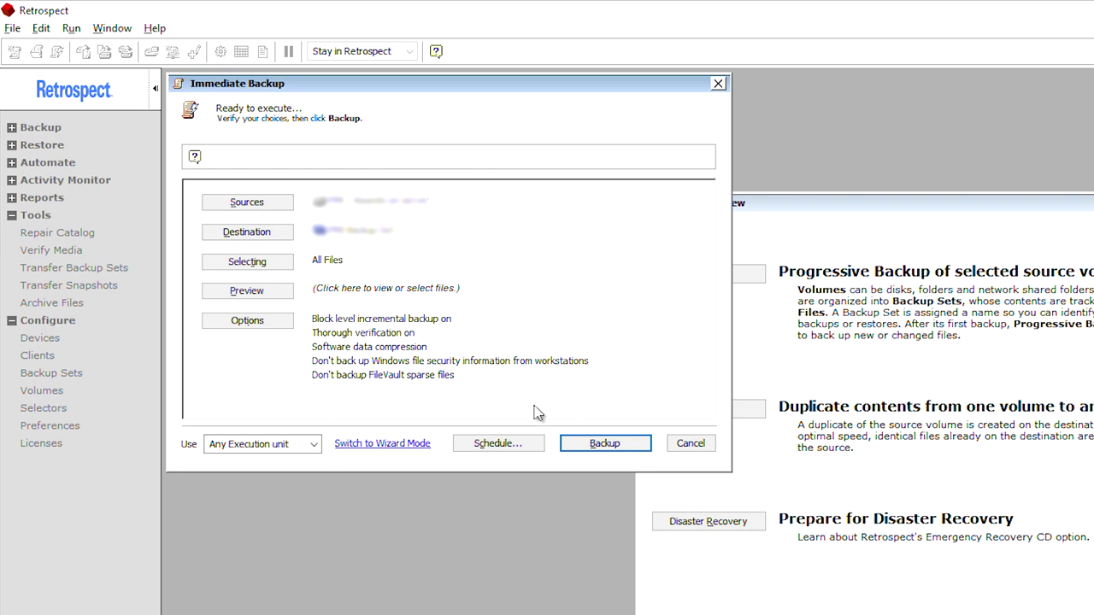
click(270, 233)
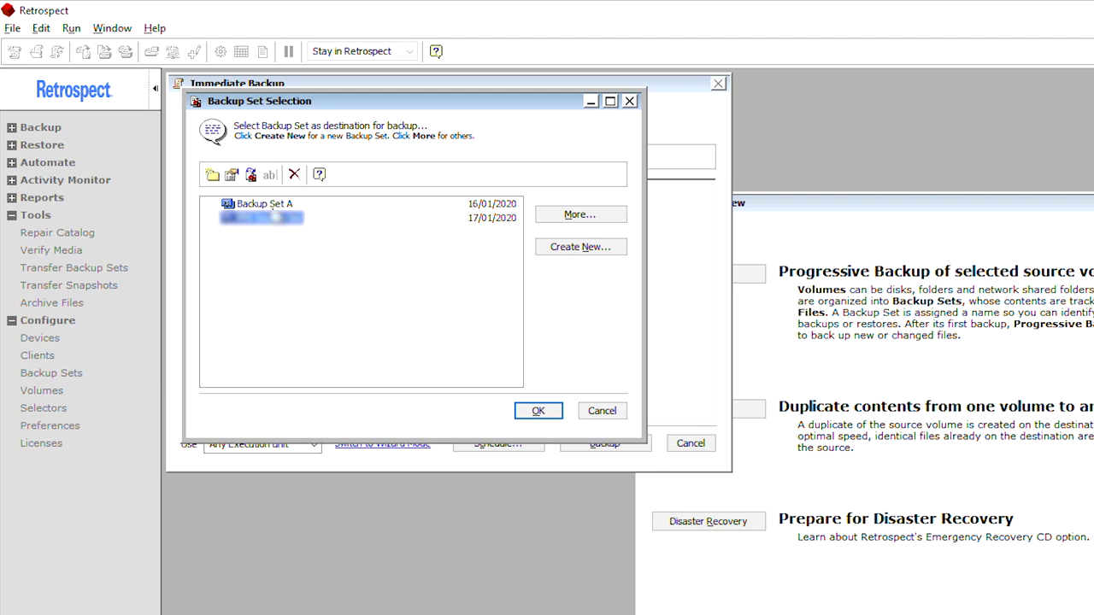
Step: Select Backup Set A in Backup Set Selection as the destination
click(272, 209)
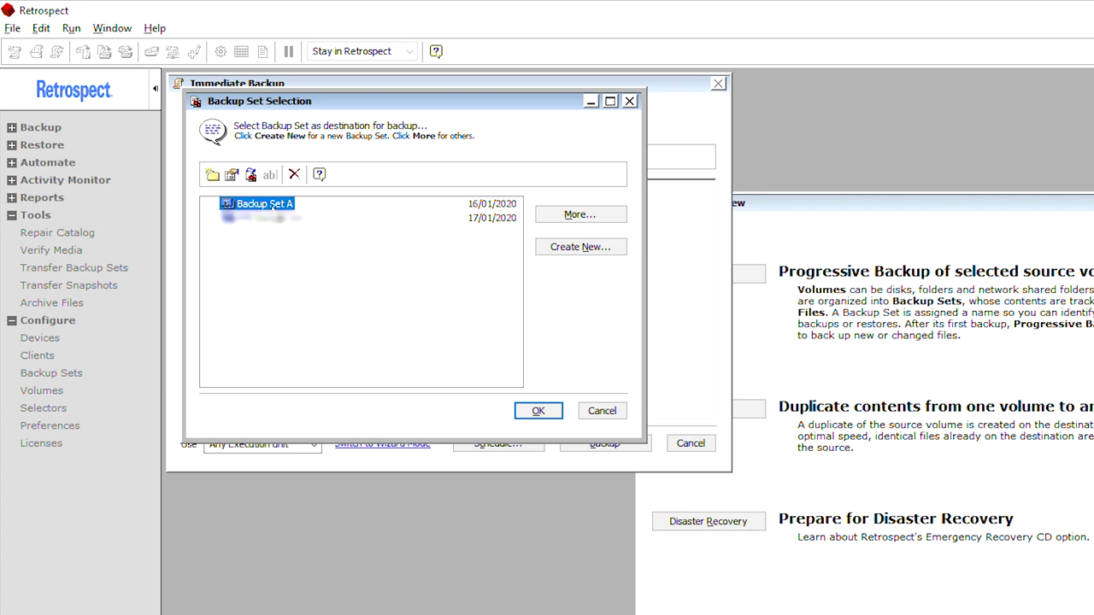
click(536, 411)
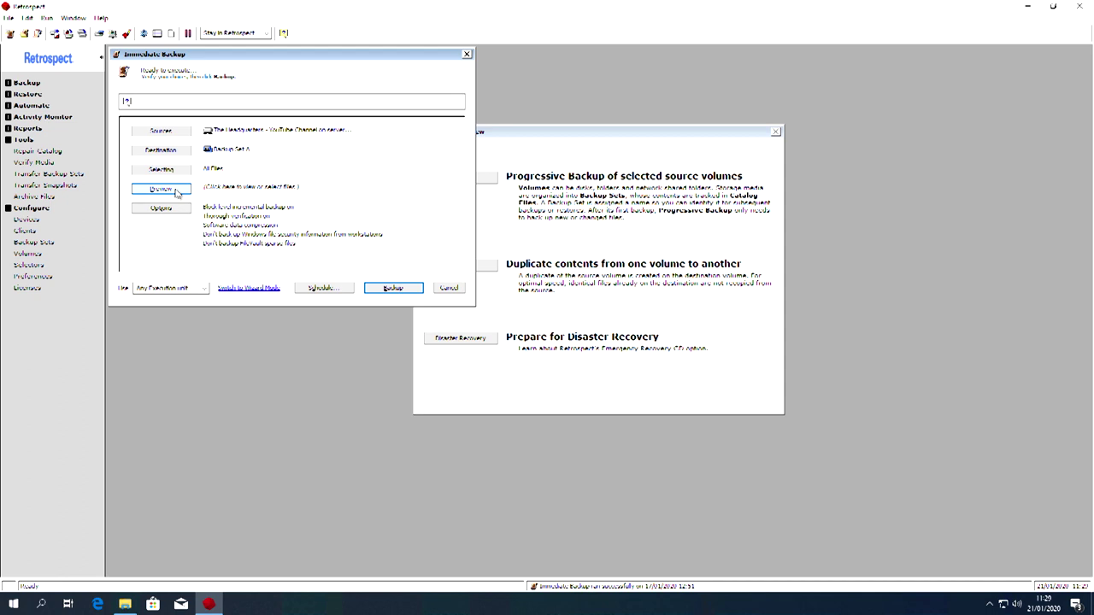
Step: Preview the share, accepting 536 of 814 files (26.9 GB) marked for copying
click(177, 192)
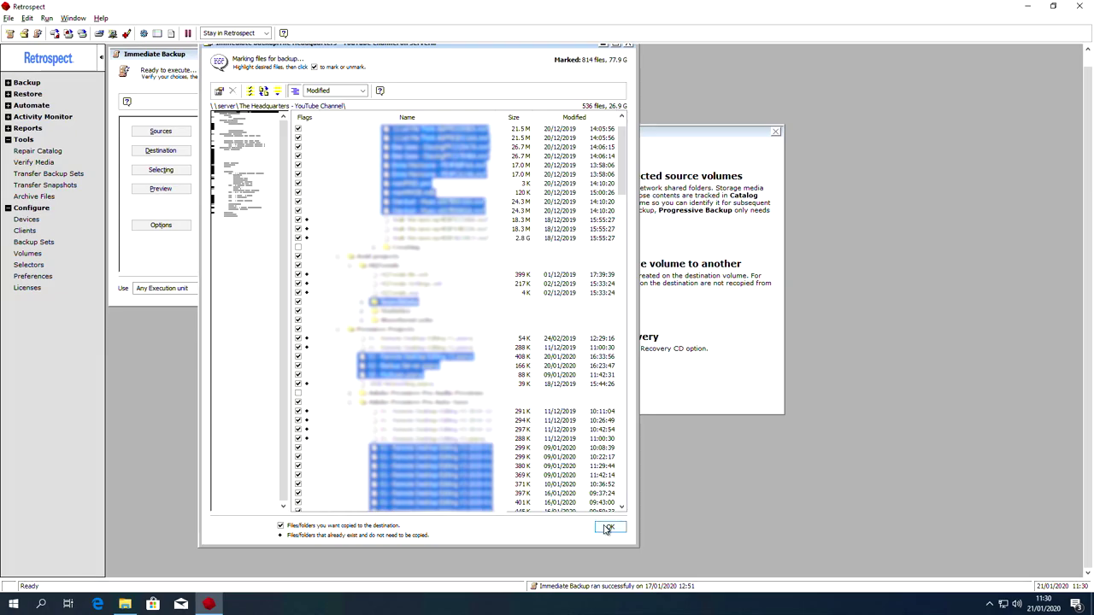
click(609, 527)
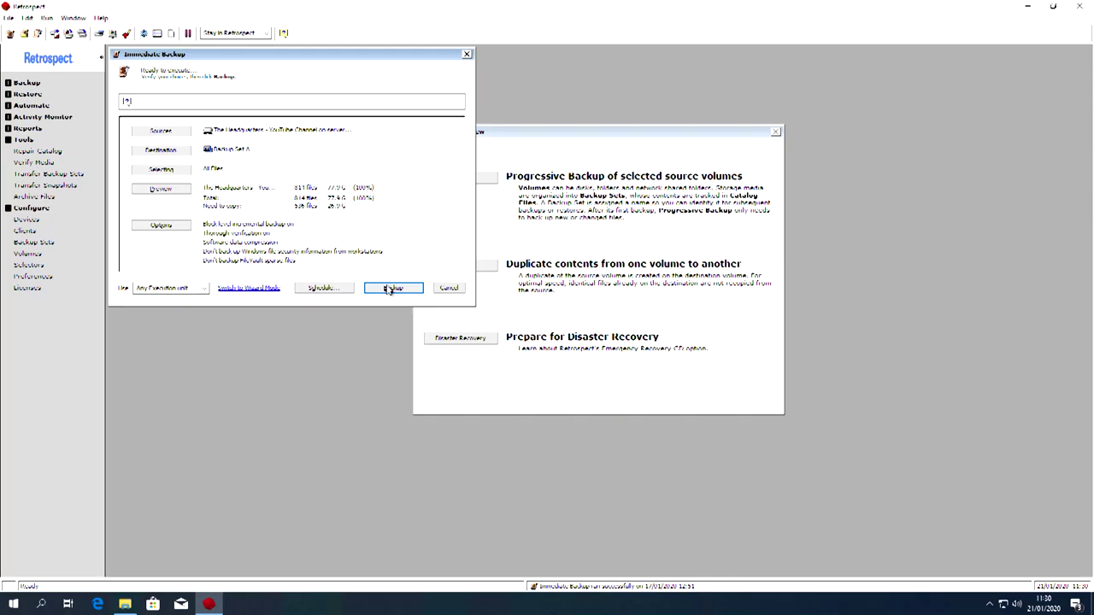
Step: Run the Immediate Backup to Backup Set A and follow it in the Activity Monitor
click(390, 289)
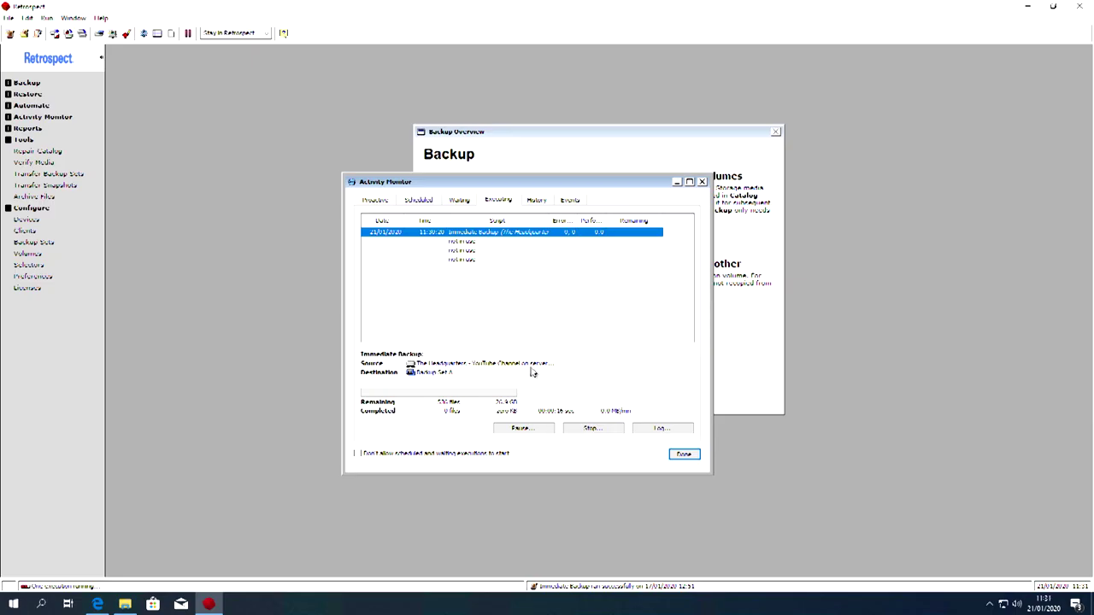
Step: Log into the Dell PowerVault TL2000 web interface as Admin with the password
key(alt+Tab)
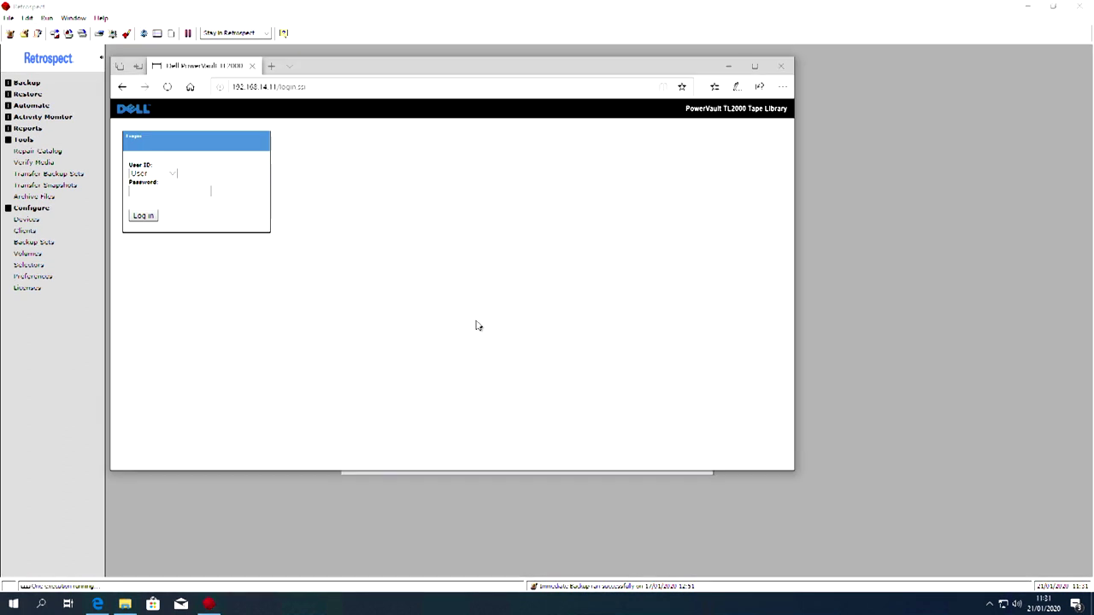
click(152, 174)
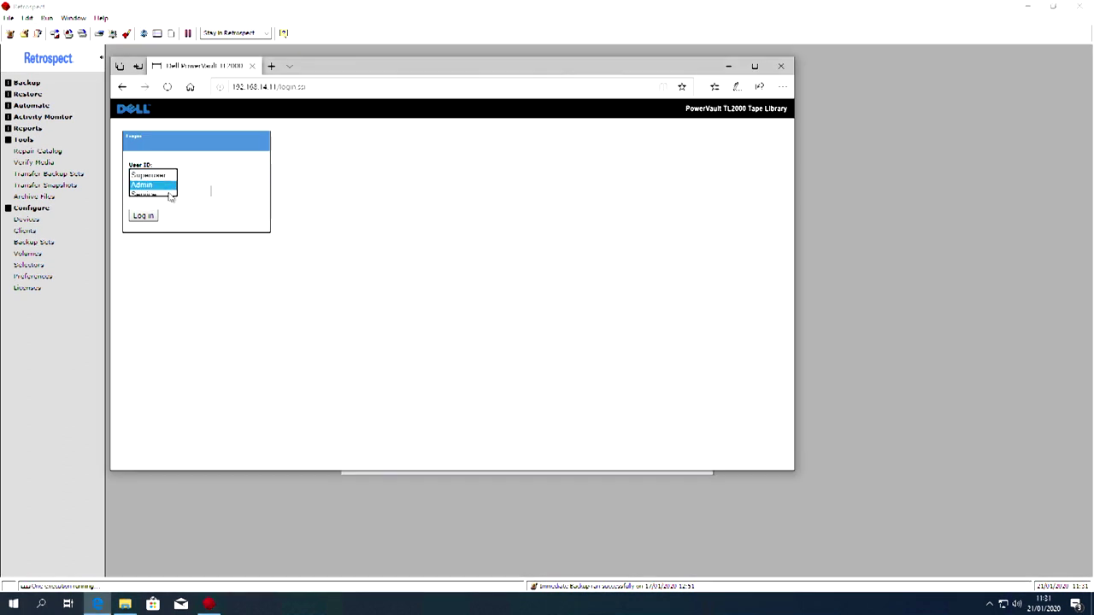
click(158, 194)
click(169, 193)
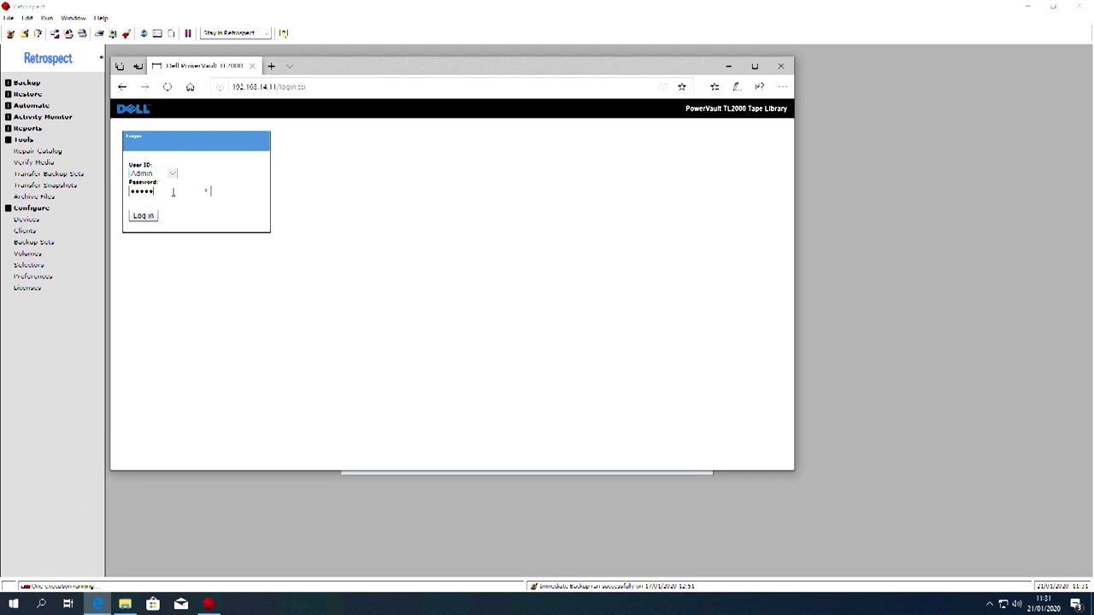
key(Return)
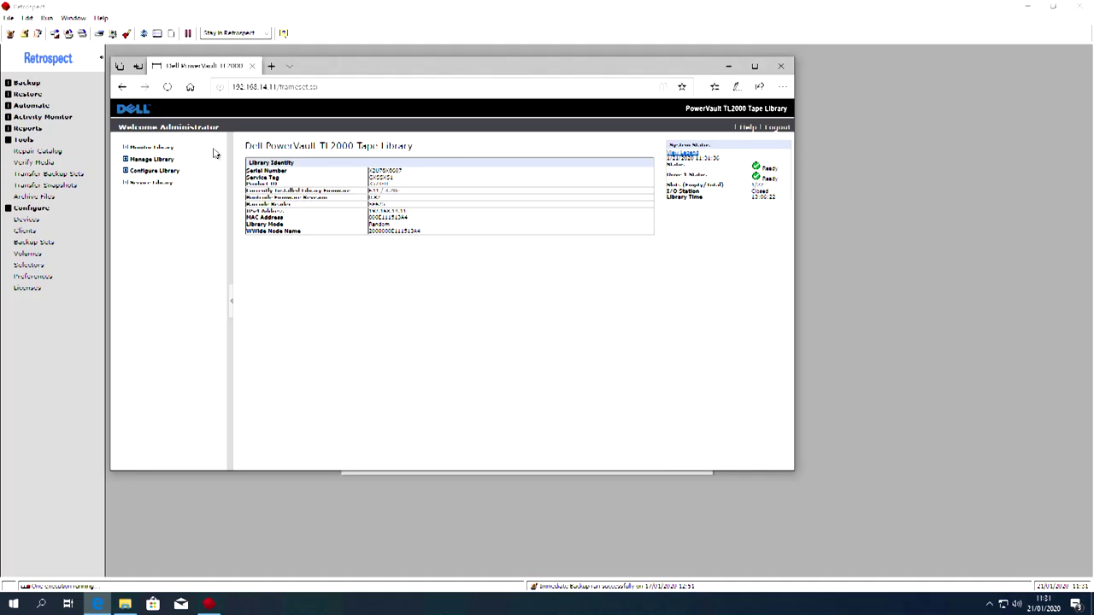
Step: Check the tape drive status under Monitor Library, then return to Retrospect
click(127, 148)
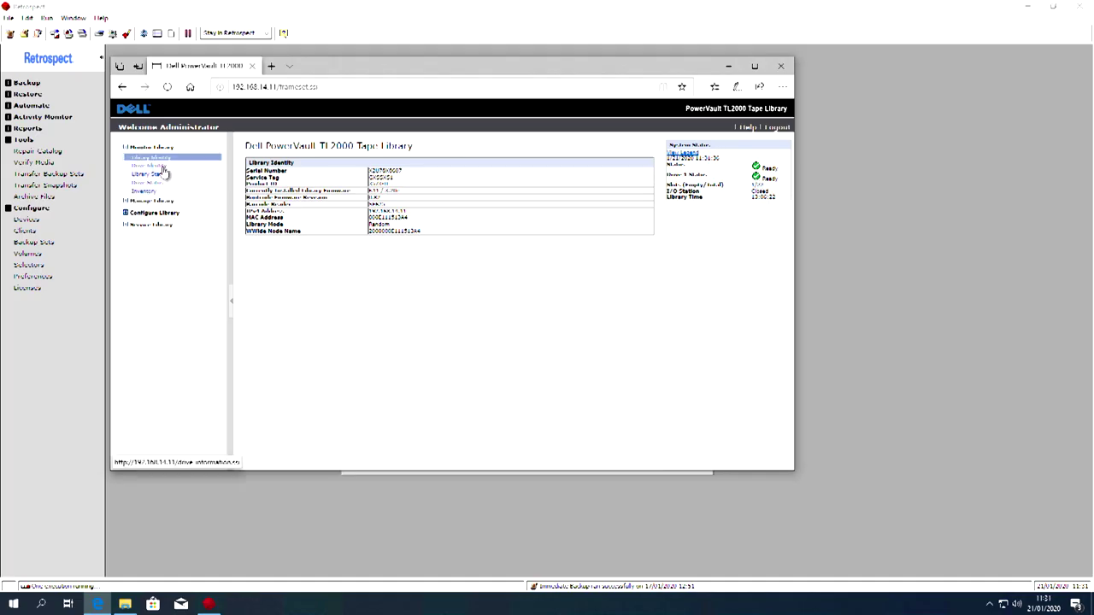
click(144, 183)
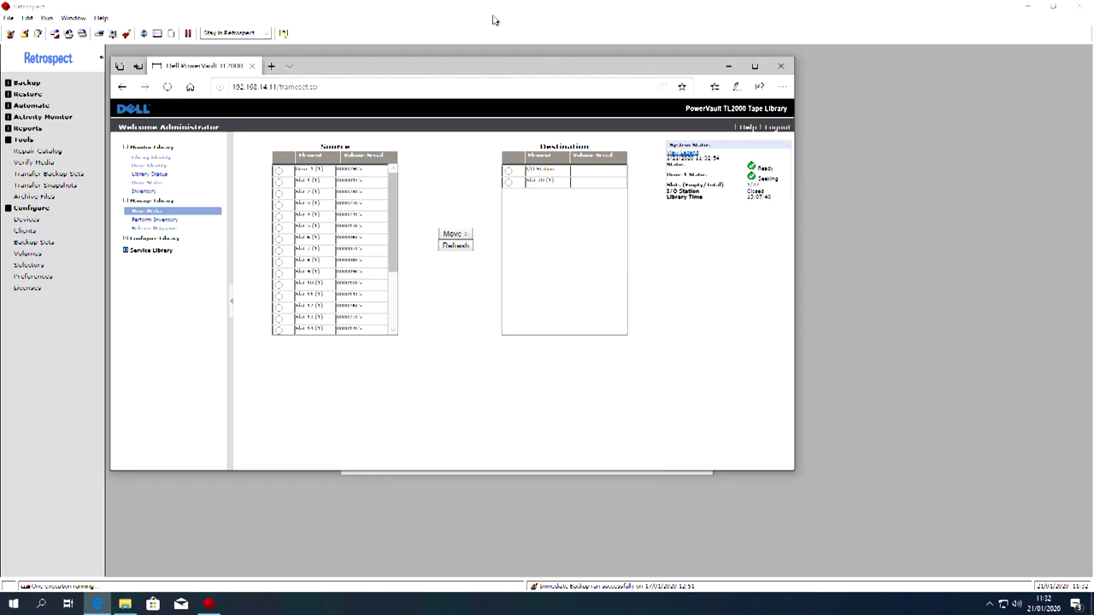
key(alt+Tab)
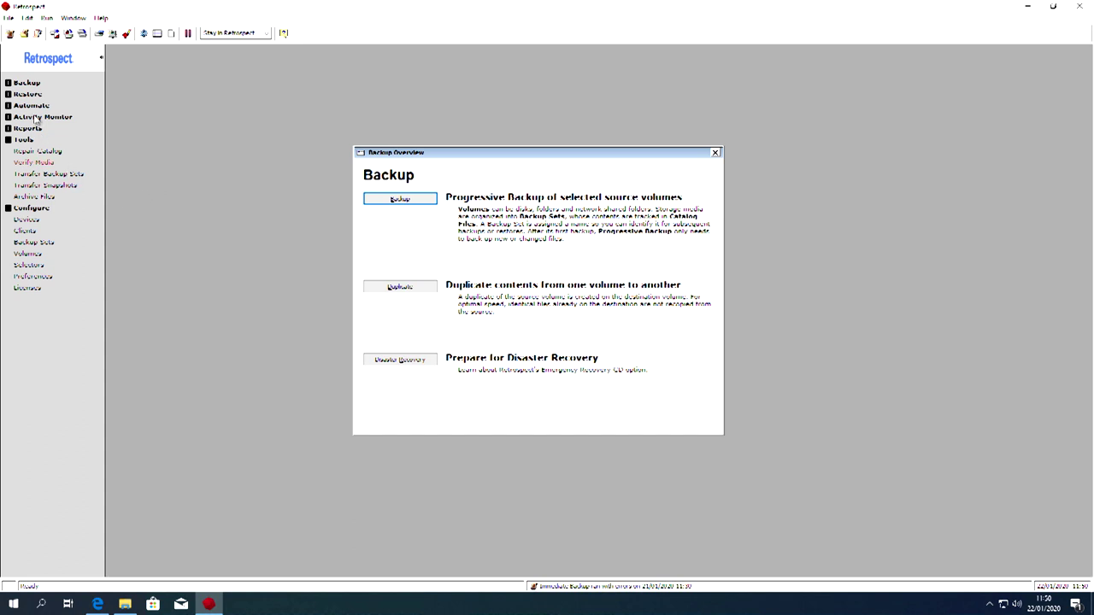
Step: Launch the Restore Wizard, keep Backup Set A, and pick the Grand Sandwich 2 snapshot
click(11, 96)
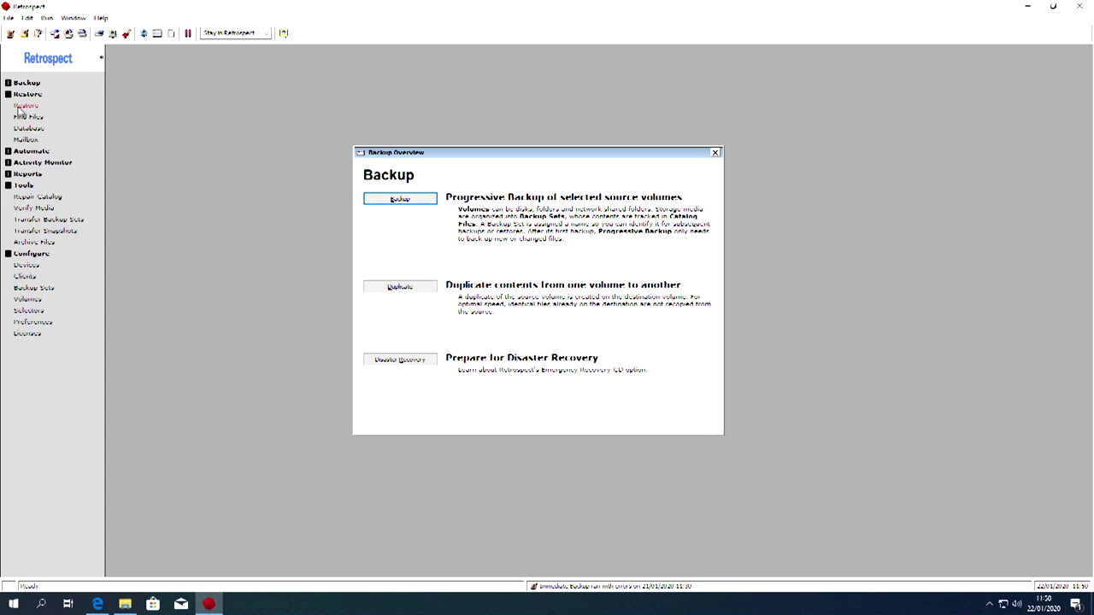
click(19, 106)
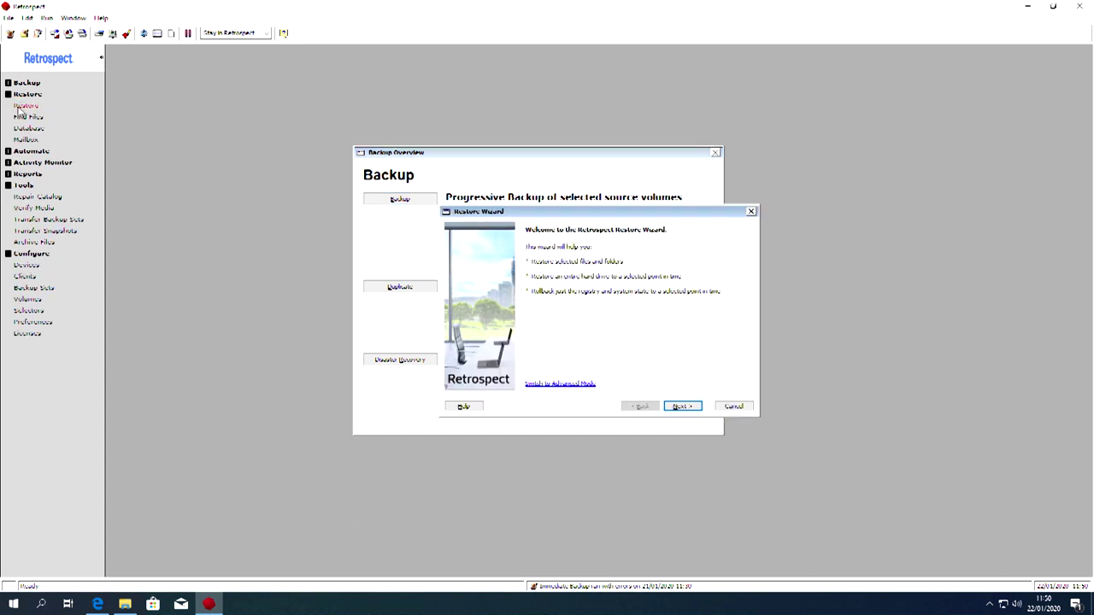
click(671, 411)
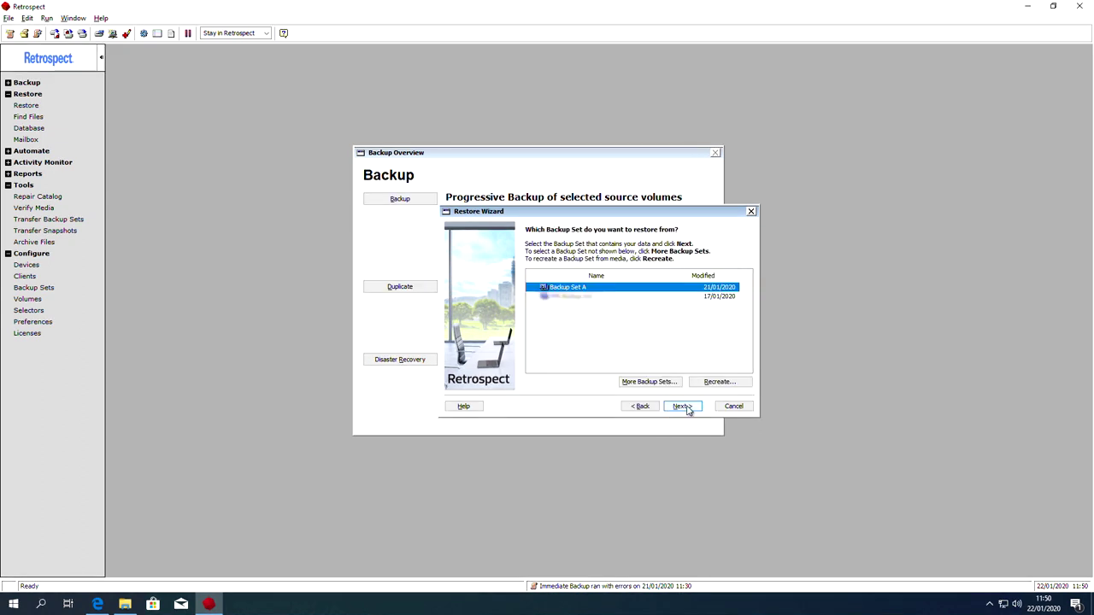
click(686, 408)
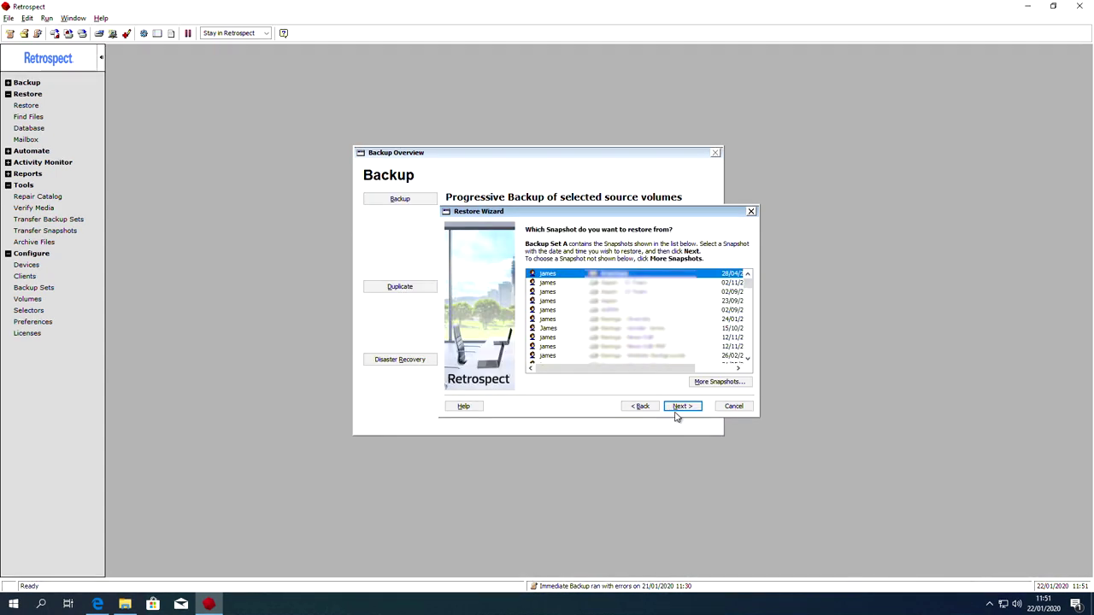
drag(684, 220, 490, 220)
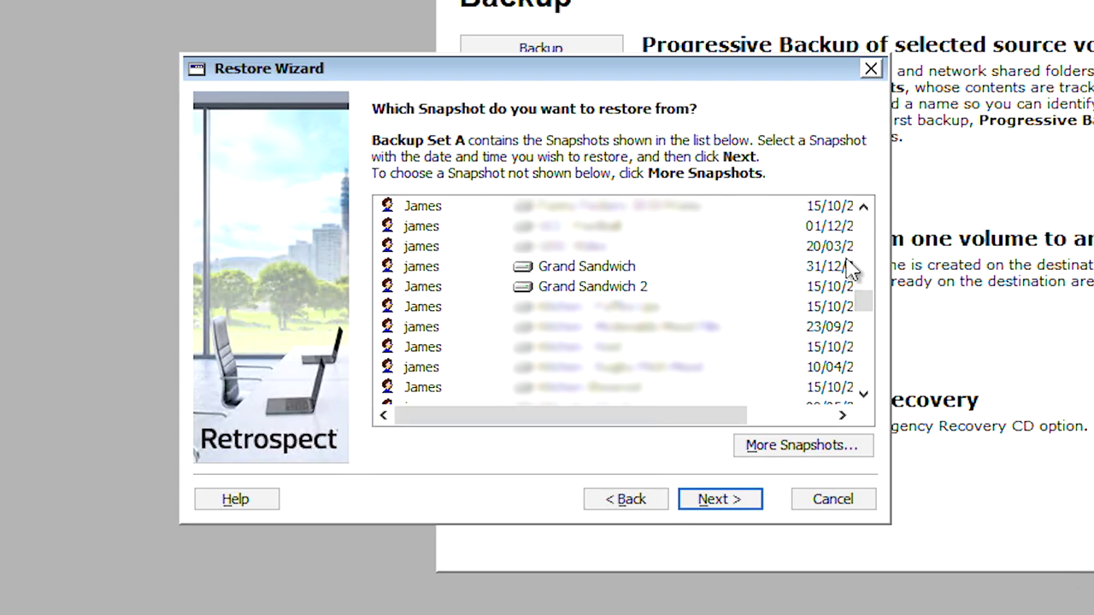
click(595, 290)
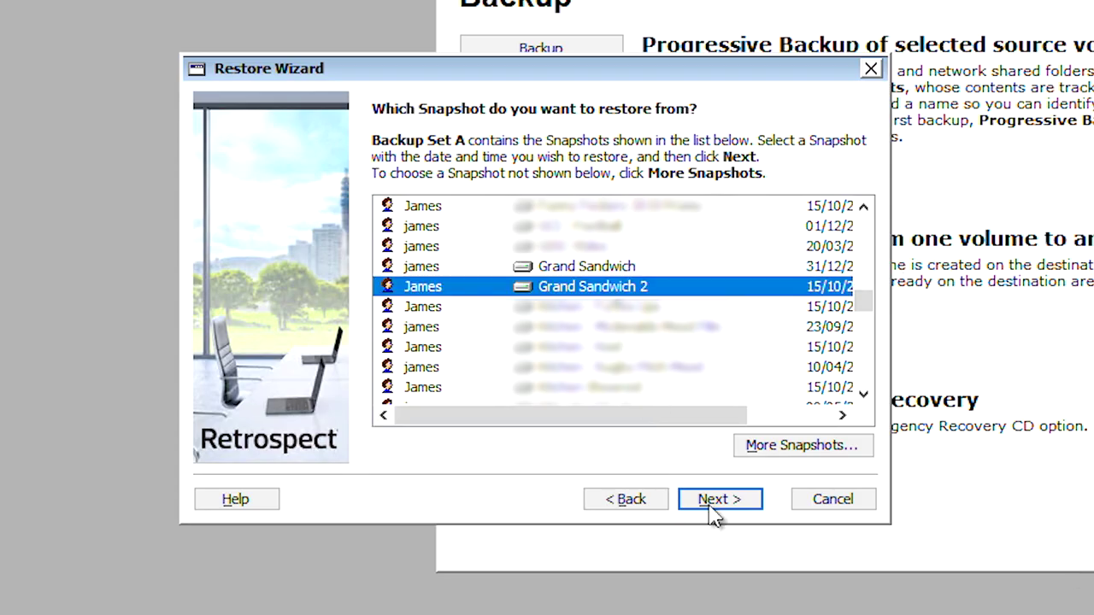
click(713, 501)
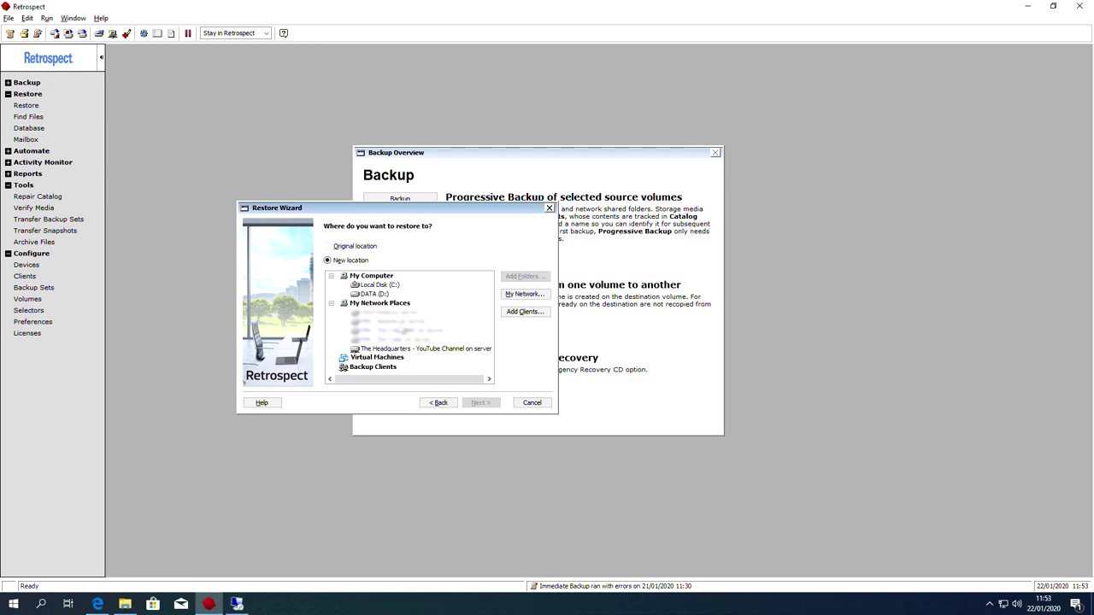
Step: Add a shared server folder named 'Grand Sandwich 2' from the Dashboard's Storage page
click(237, 604)
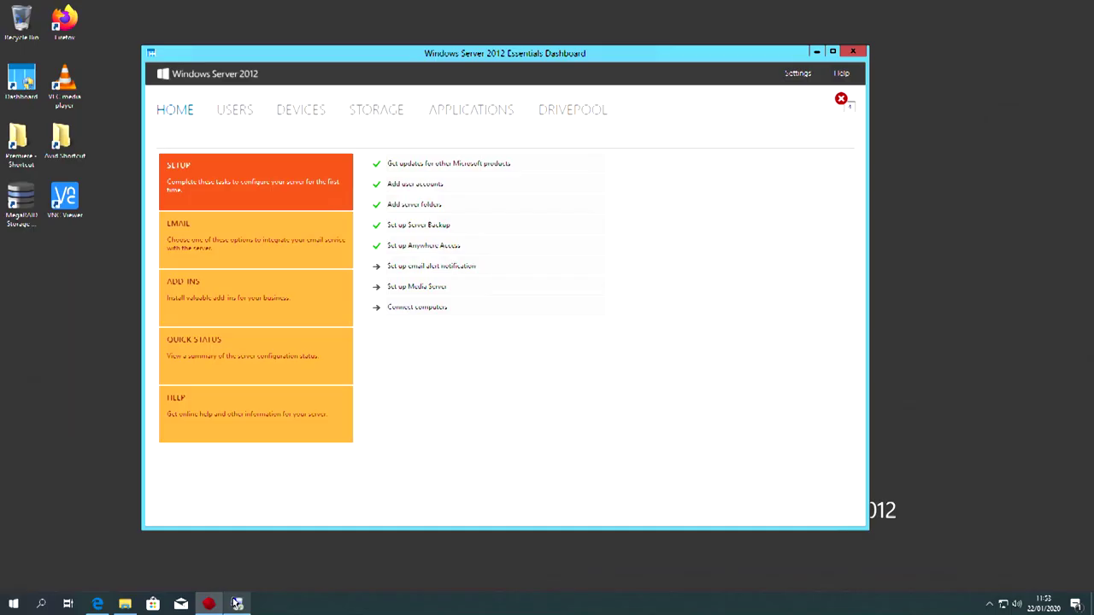
click(372, 115)
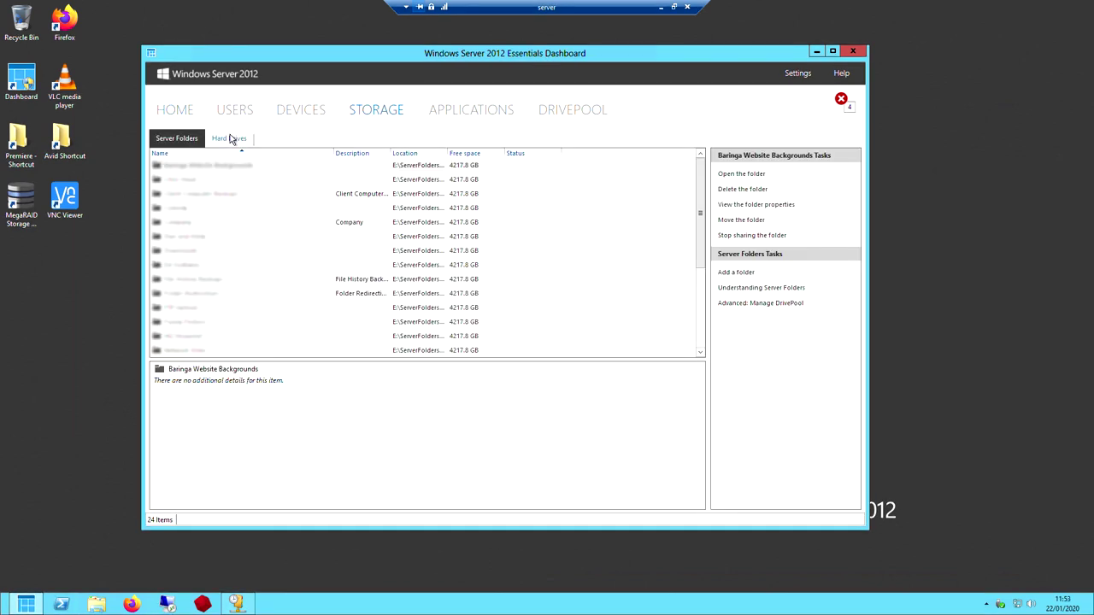
click(724, 273)
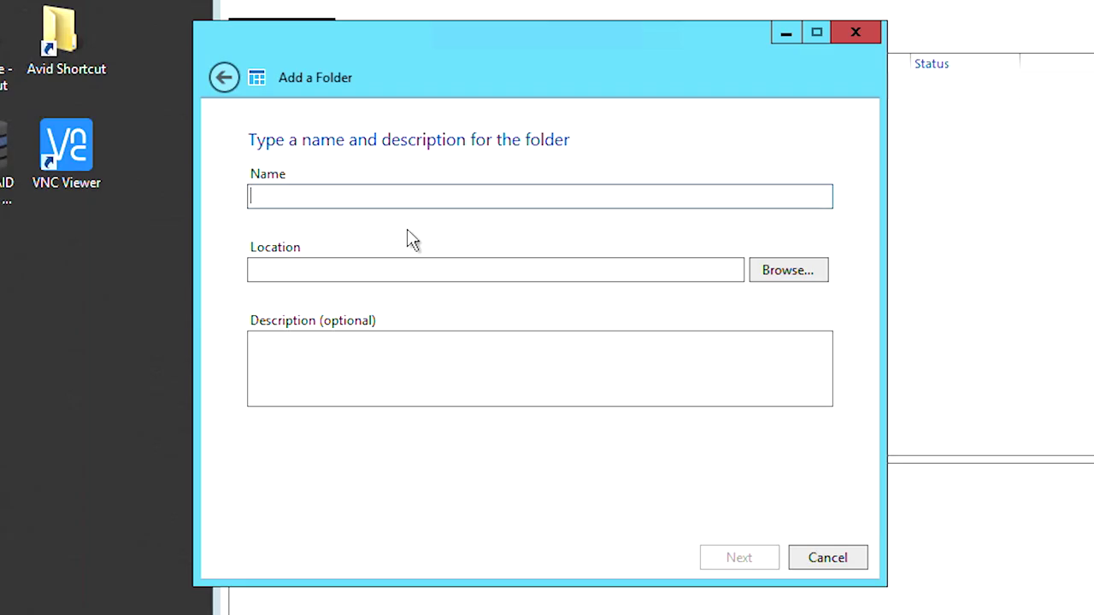
text(G)
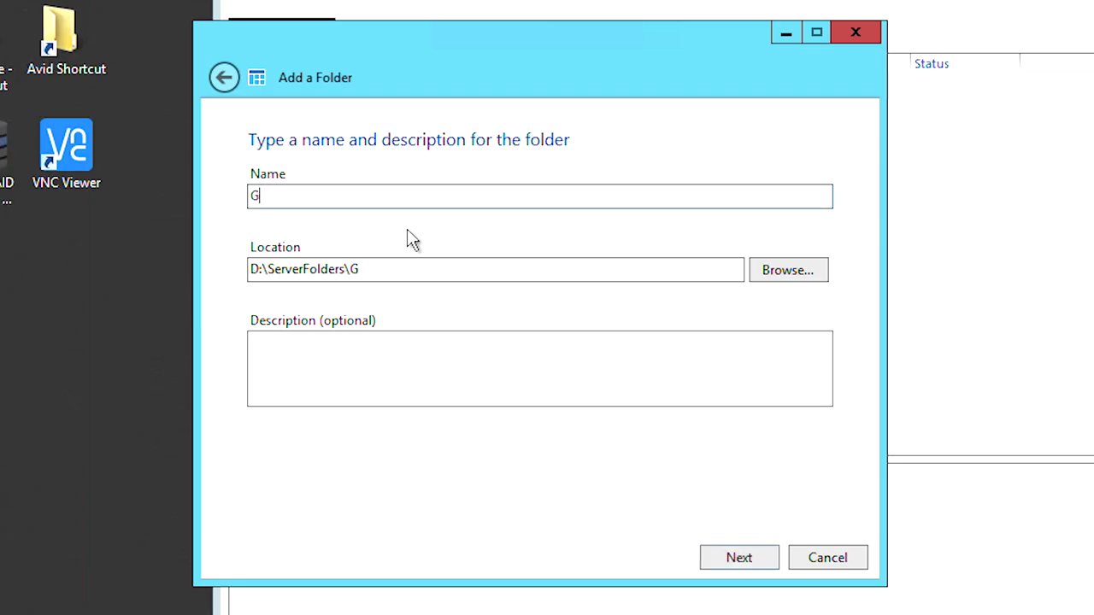
text(rand Sand)
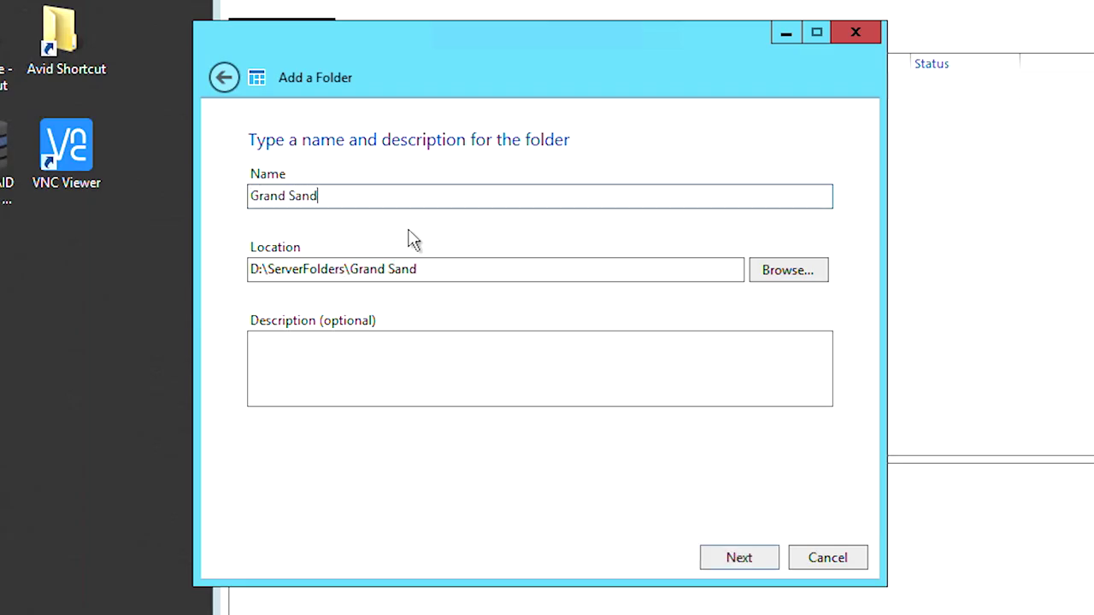
text(wich 2)
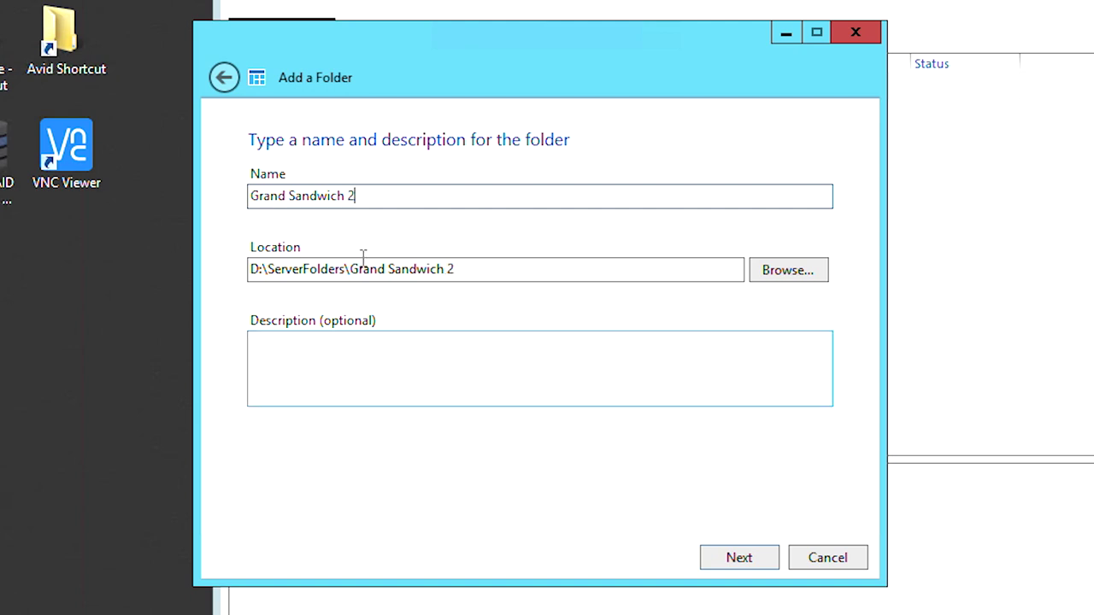
click(735, 556)
click(738, 558)
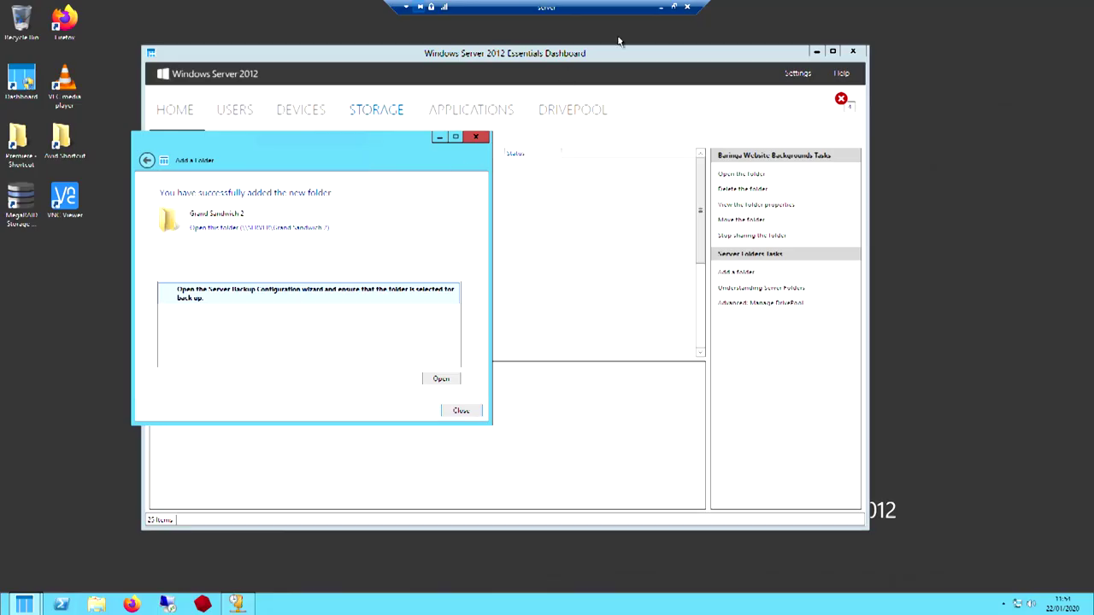
Step: Leave the remote session and bring up Retrospect's network-volume path prompt via My Network > Advanced
click(661, 10)
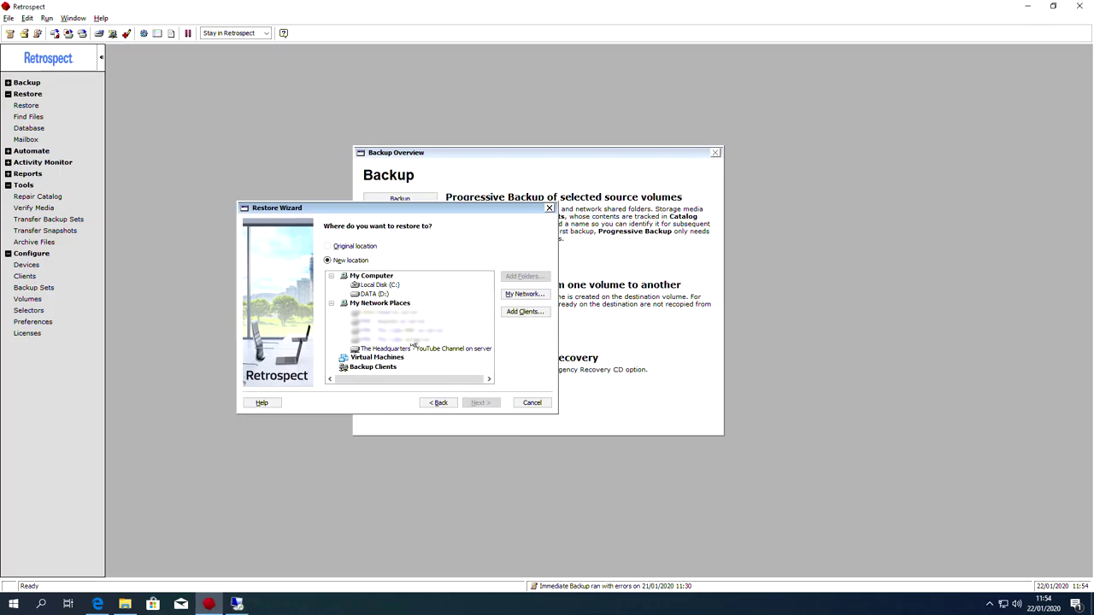
click(516, 293)
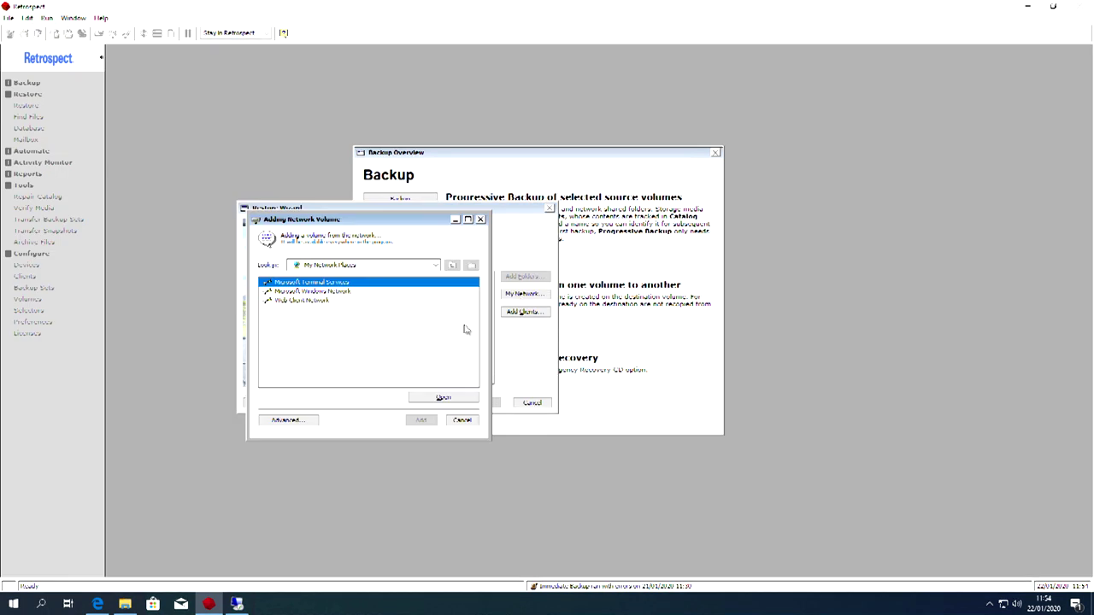
click(313, 419)
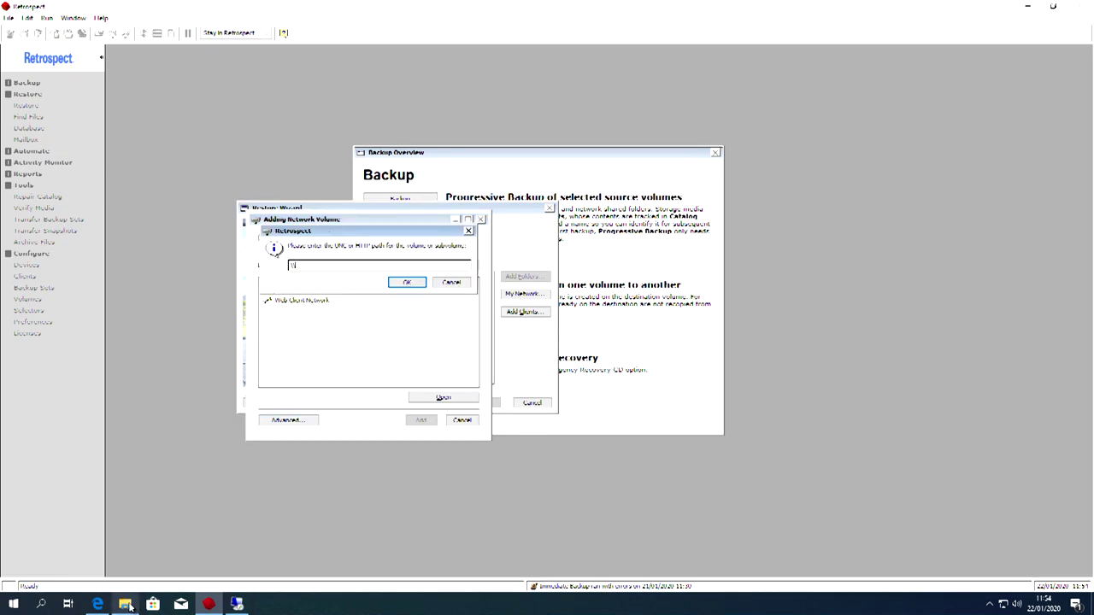
click(125, 604)
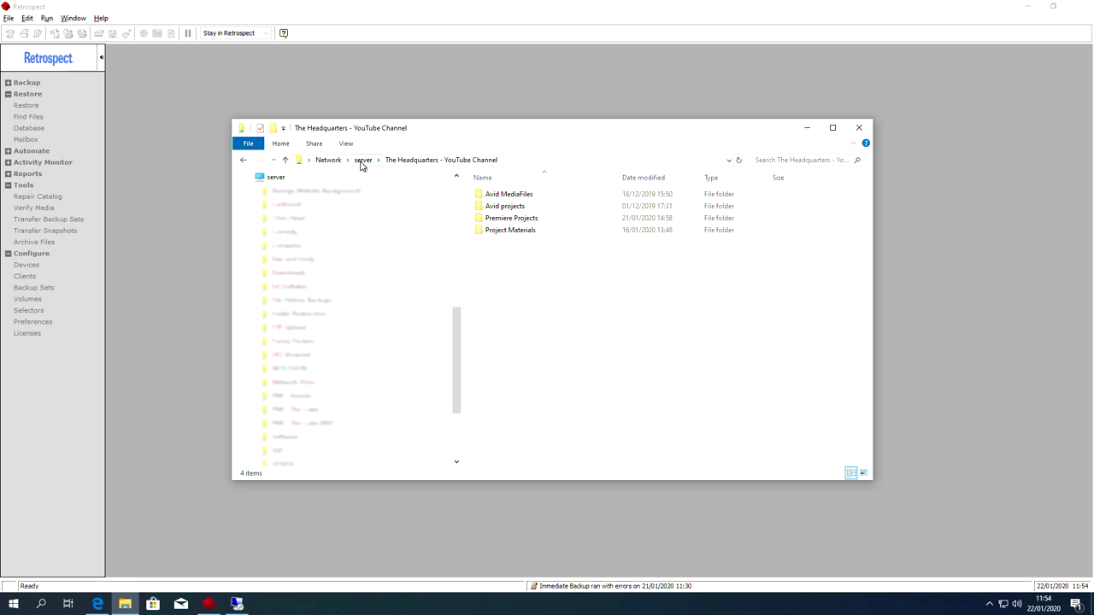
Step: Open the server's empty Grand Sandwich 2 share in File Explorer and select its address path
click(362, 160)
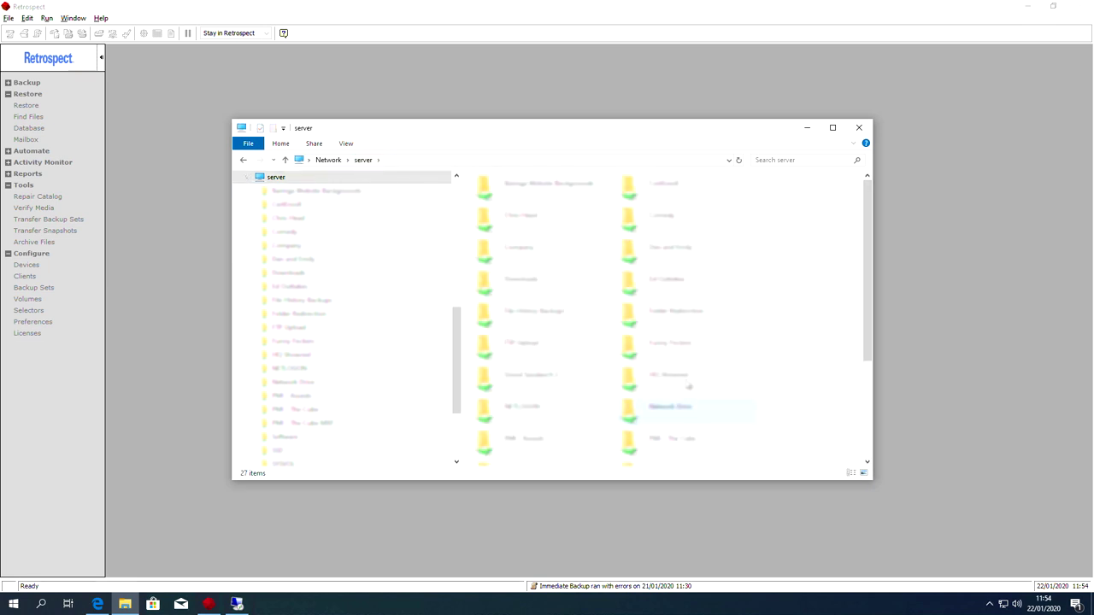
scroll(591, 371, down, 3)
double_click(554, 229)
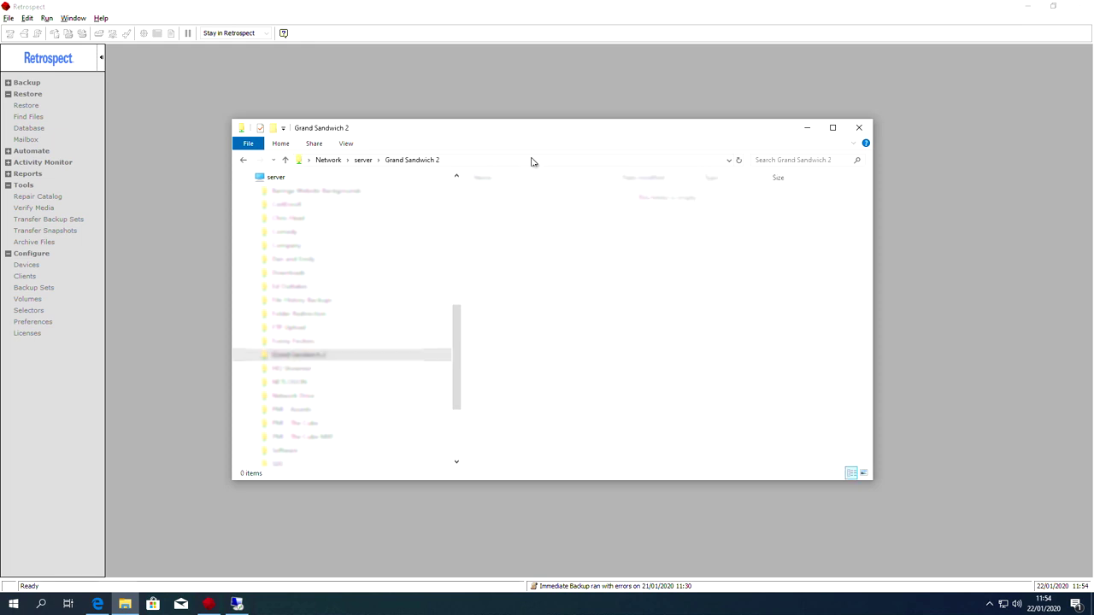
click(532, 159)
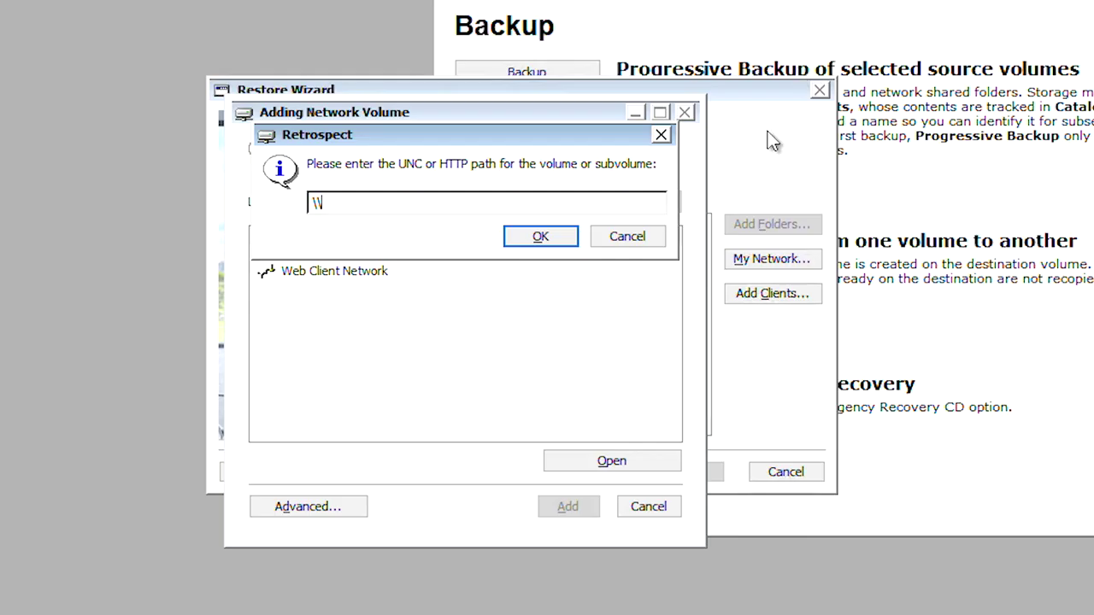
Step: Enter \\server\Grand Sandwich 2 as the network volume restore destination
text(server\Grand Sandwich 2)
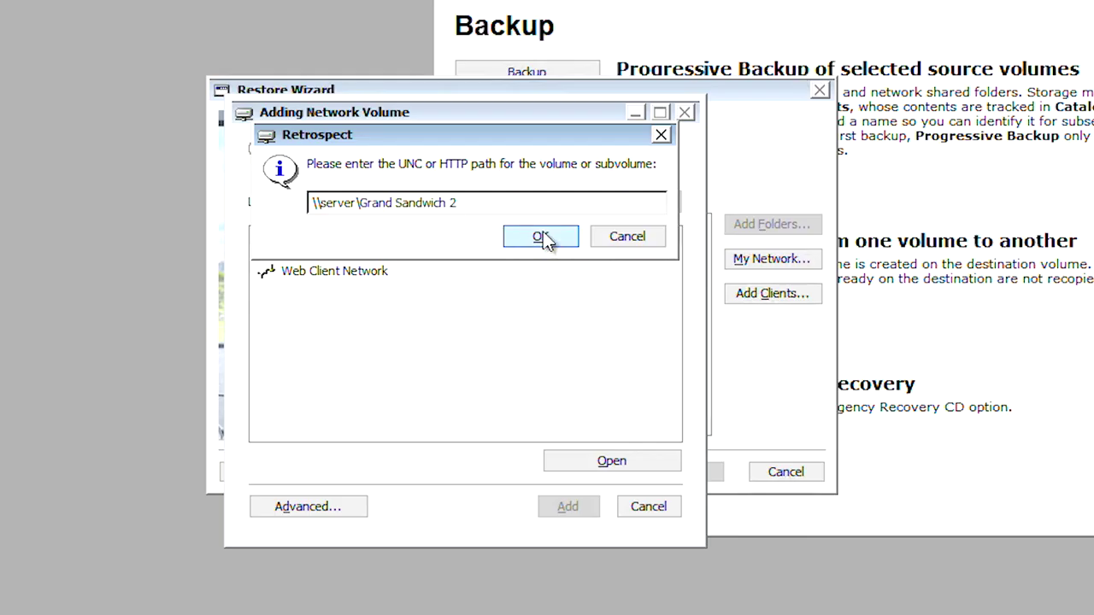
click(544, 237)
click(689, 480)
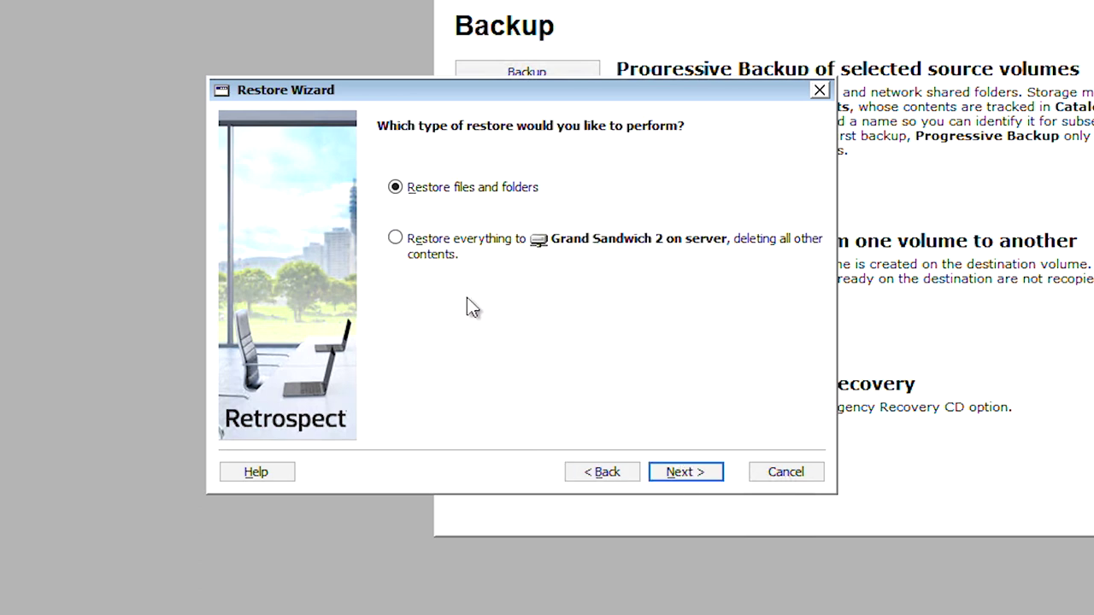
Step: Restore everything to Grand Sandwich 2 and confirm replacing the share's contents
click(432, 267)
click(692, 470)
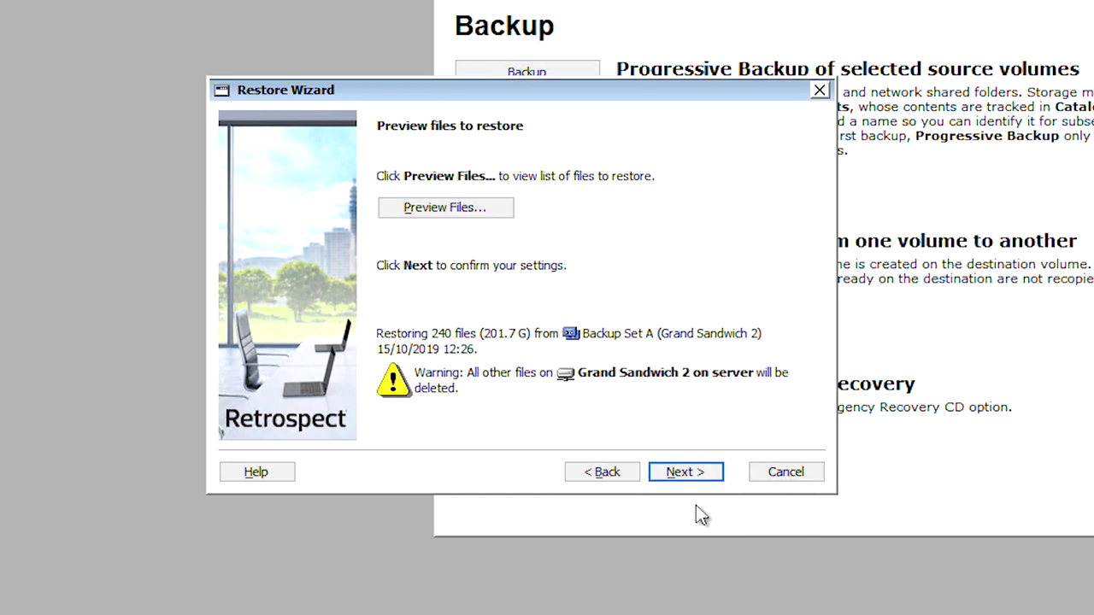
click(695, 481)
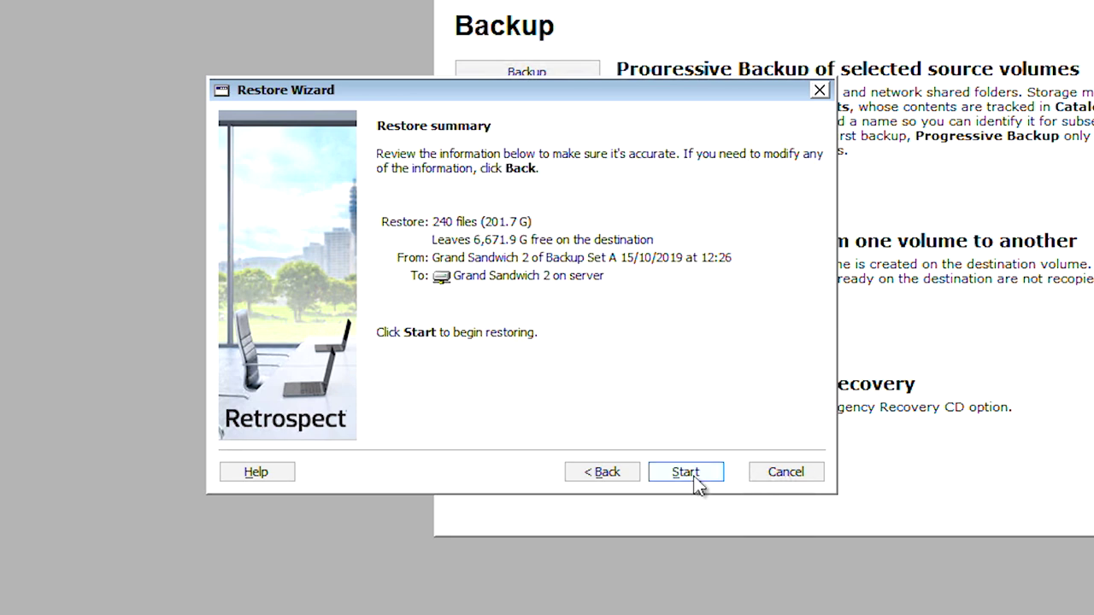
click(695, 480)
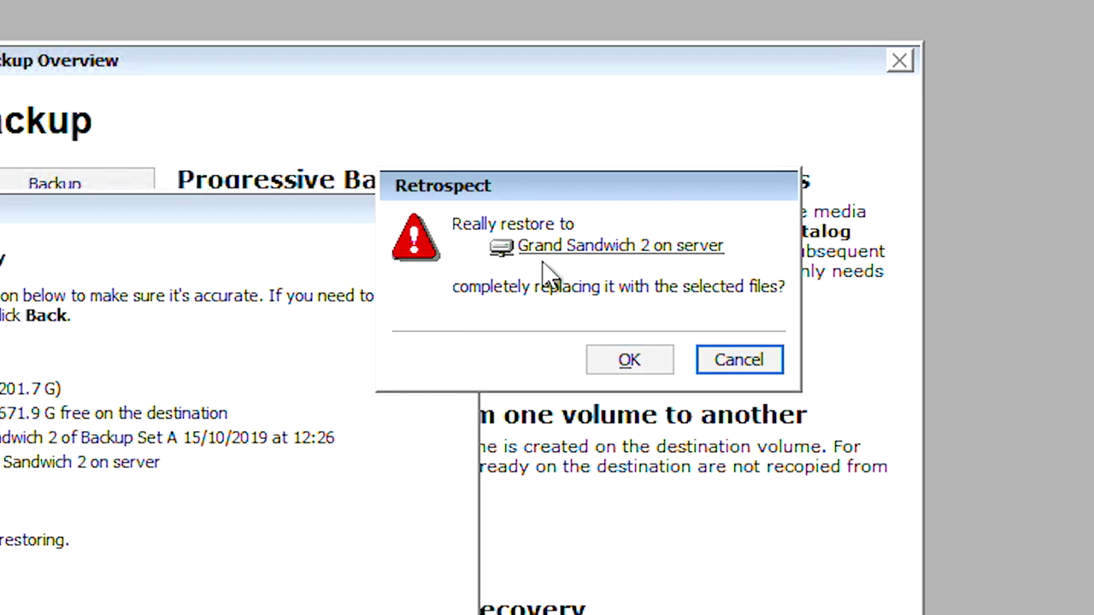
click(612, 365)
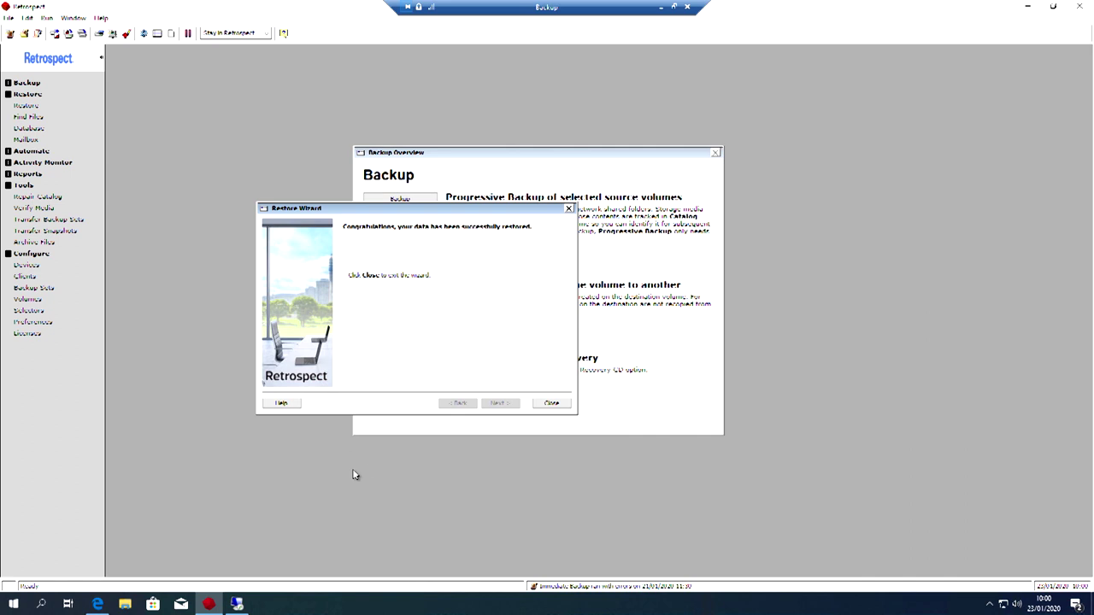
Step: Check the restored Project Materials folder's properties show 201 GB, then close Explorer
click(548, 404)
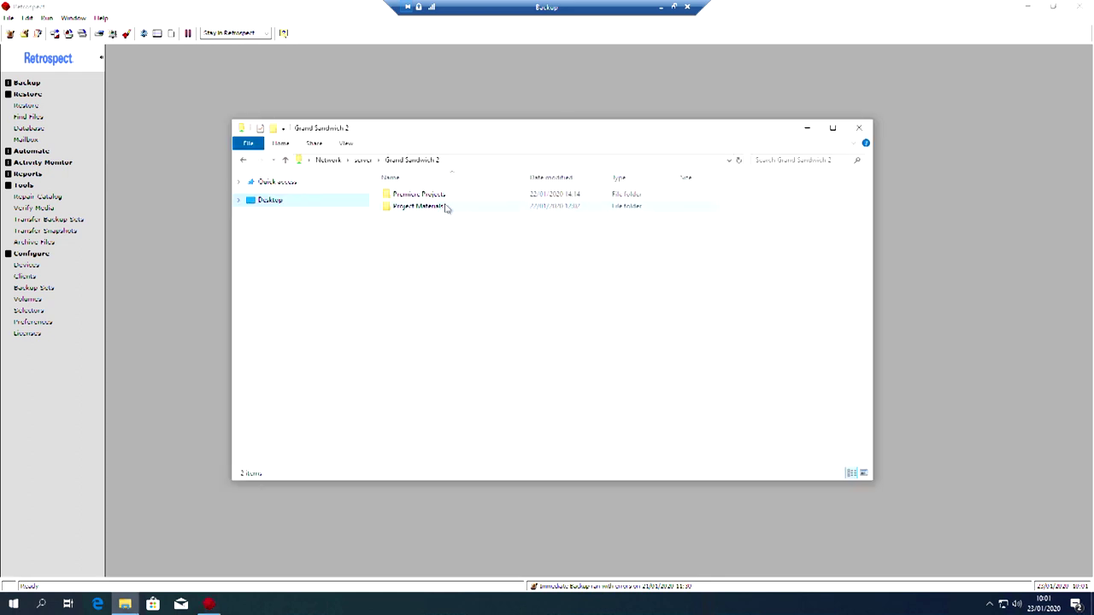
click(445, 208)
double_click(445, 208)
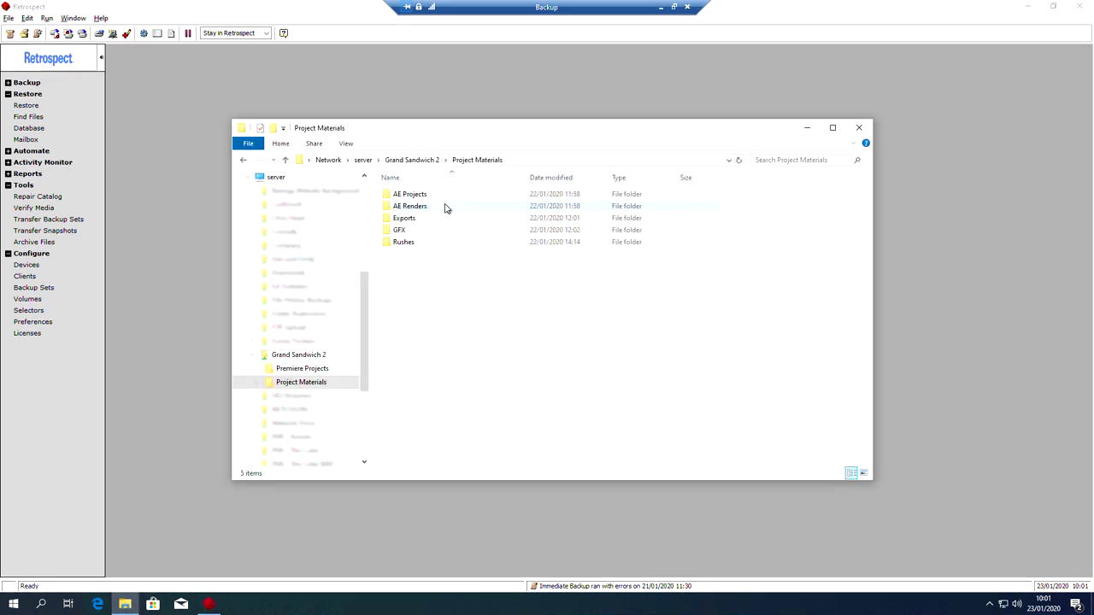
right_click(305, 384)
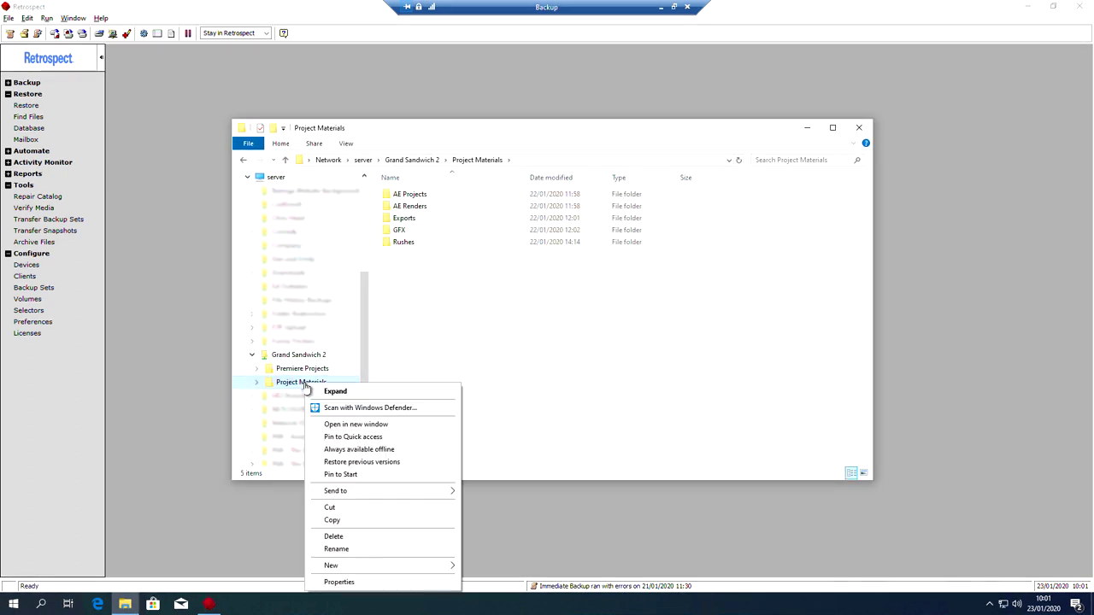
click(363, 583)
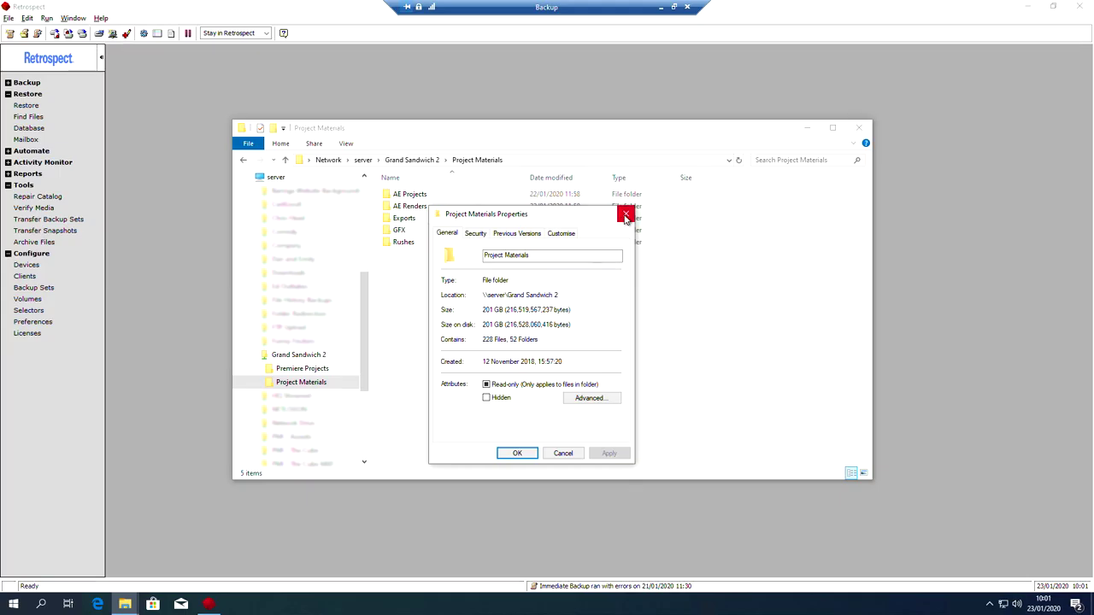
click(629, 213)
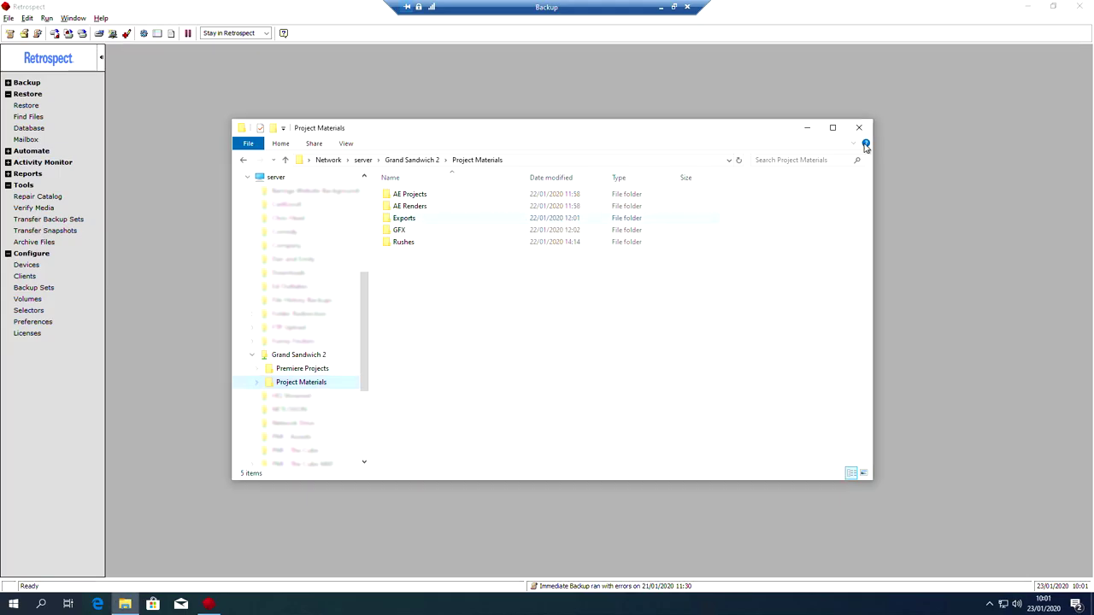
click(858, 128)
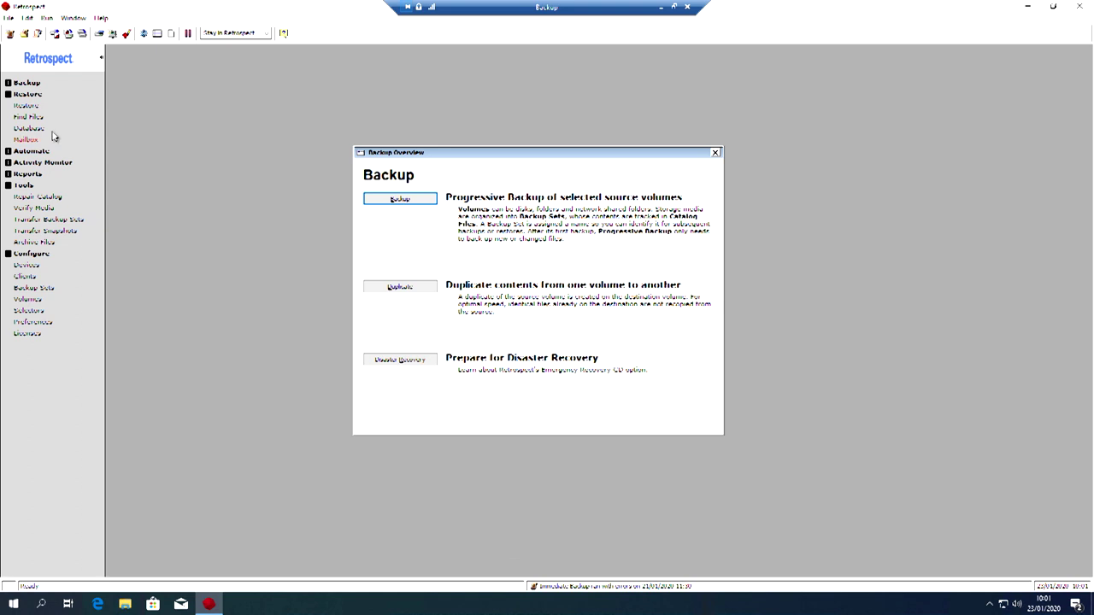
Step: Find Files in Backup Set A with name pattern 'JQ', retrieving to a server share
click(29, 118)
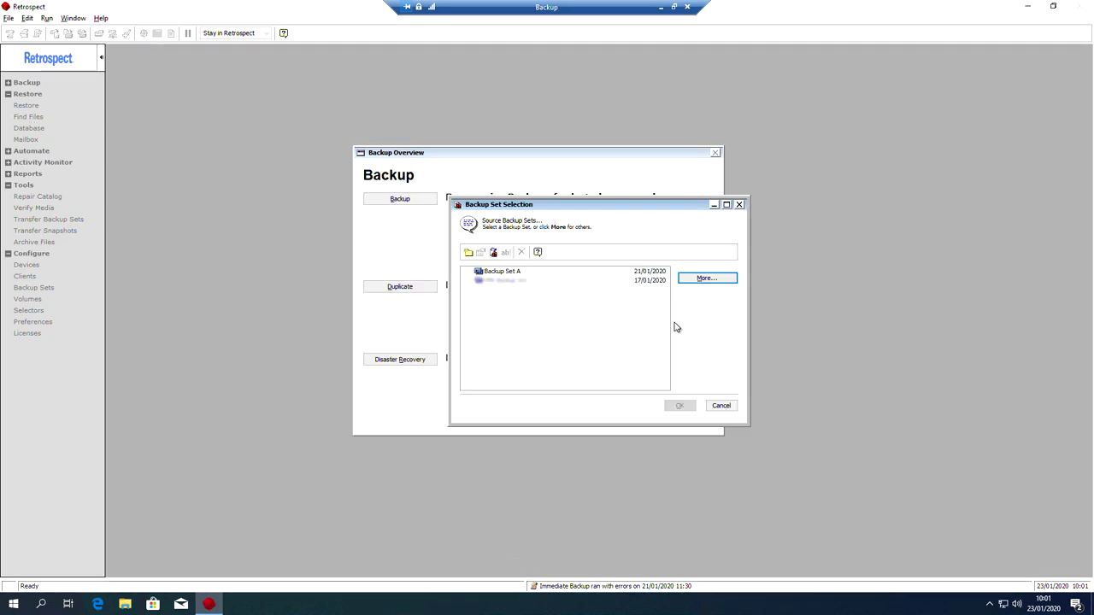
click(502, 270)
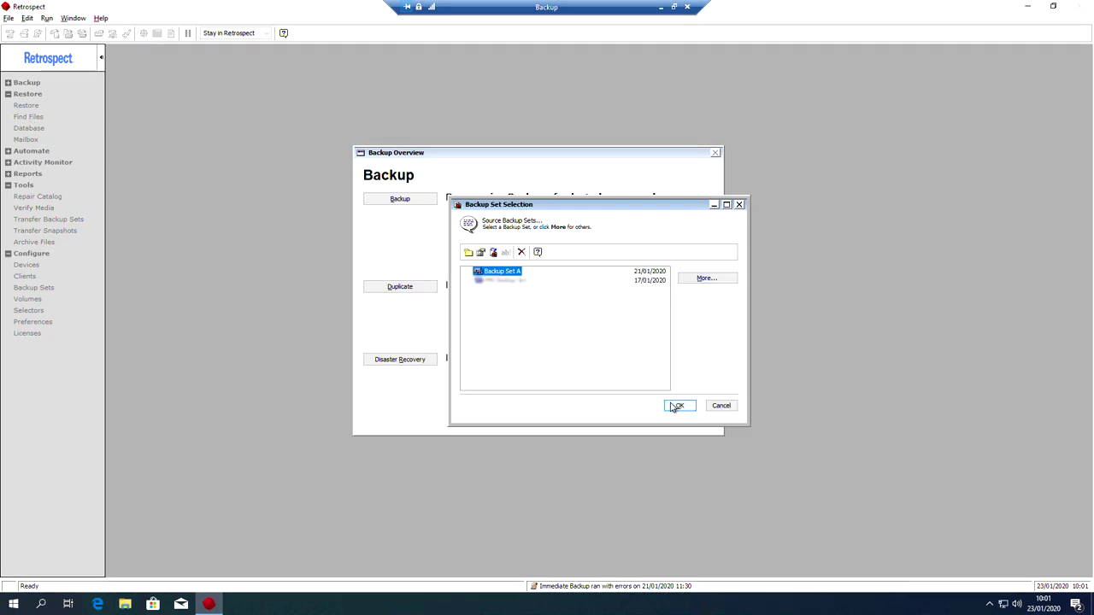
click(672, 404)
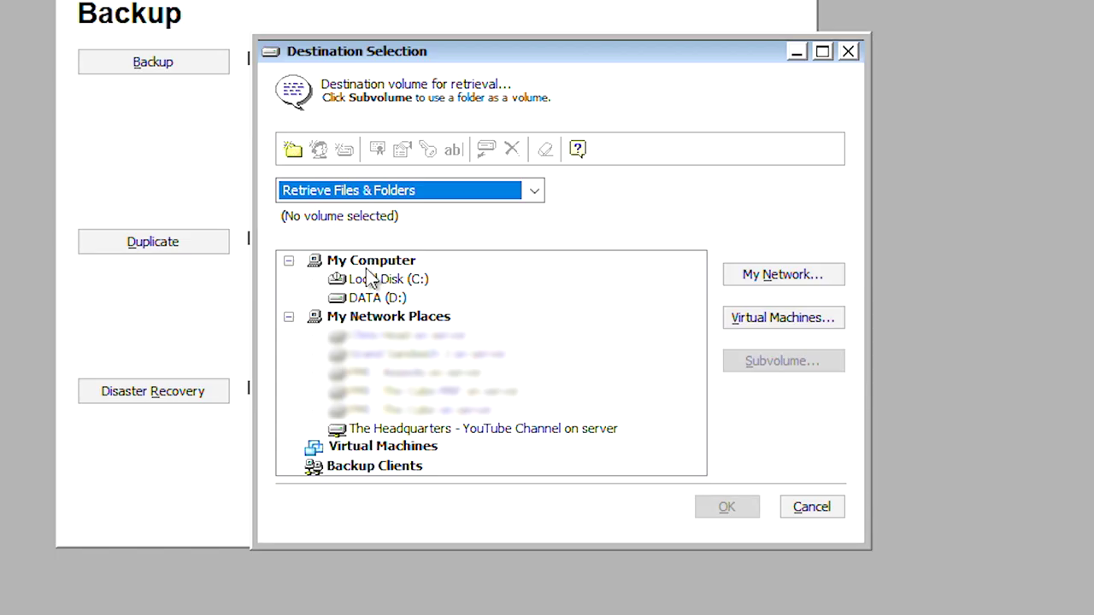
click(408, 335)
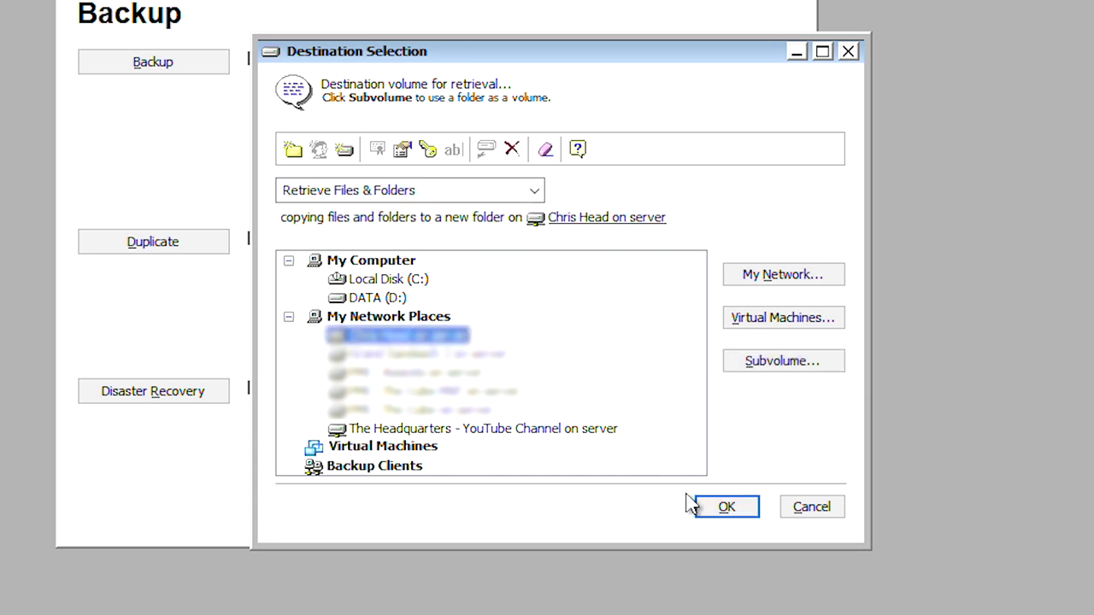
click(719, 509)
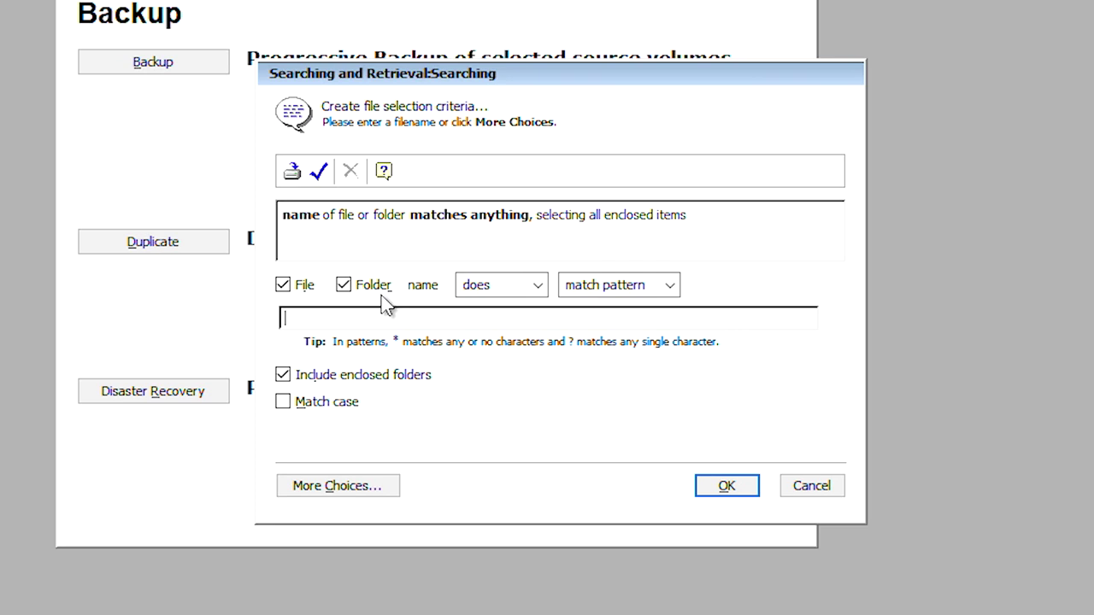
text(JQ)
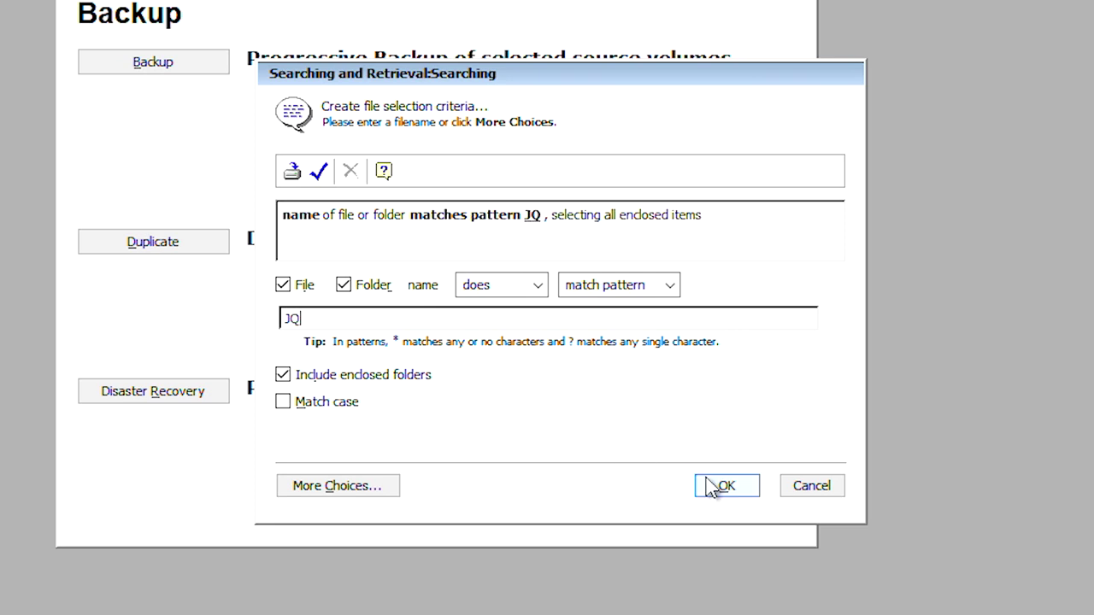
click(717, 485)
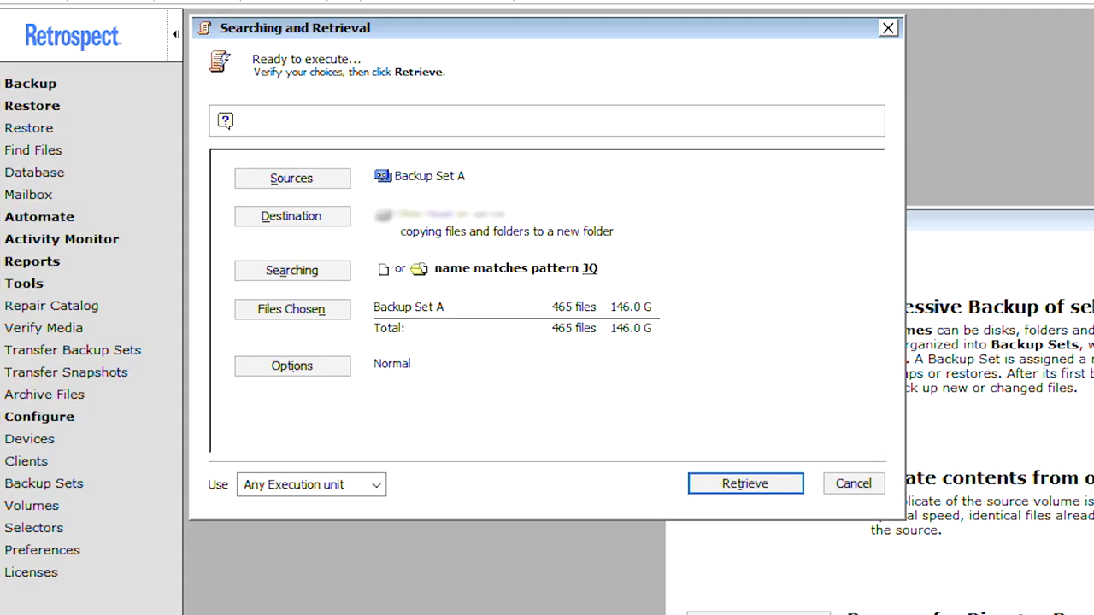
click(335, 312)
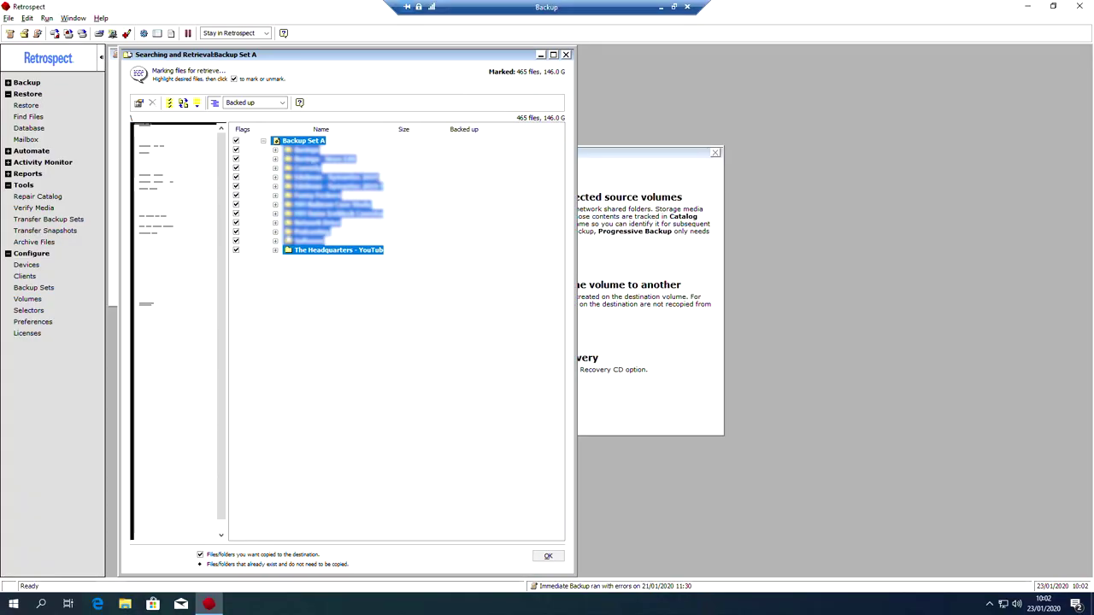
click(283, 251)
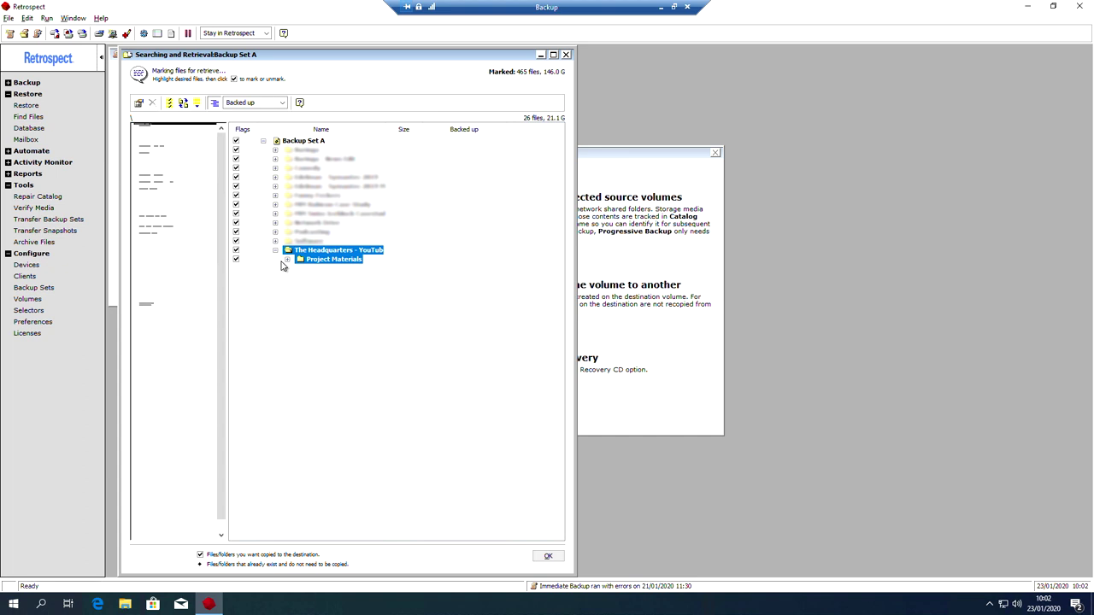
click(288, 260)
click(299, 279)
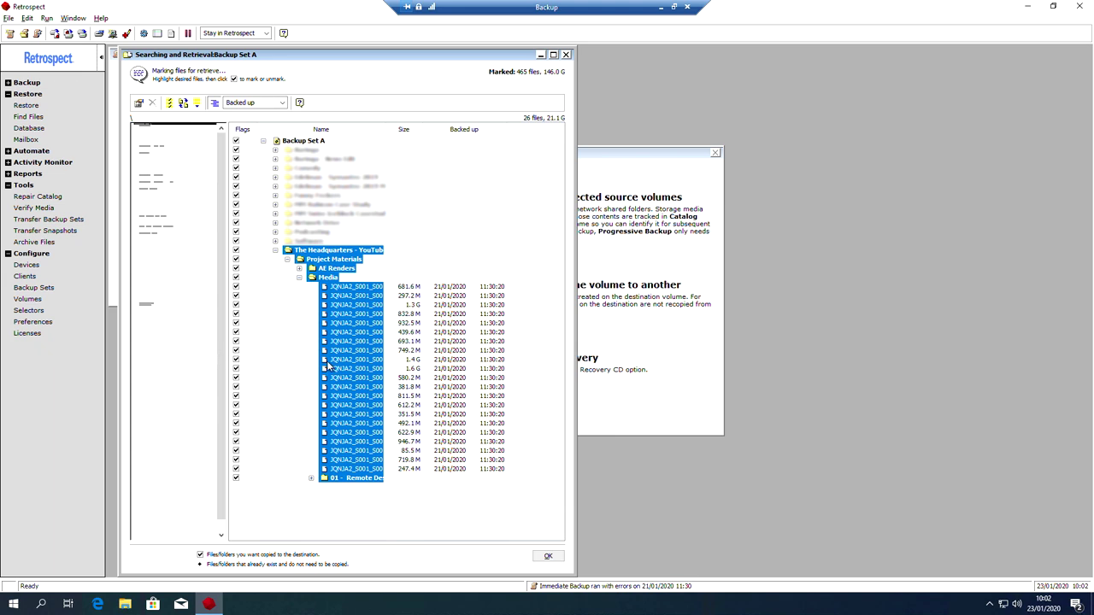
click(547, 555)
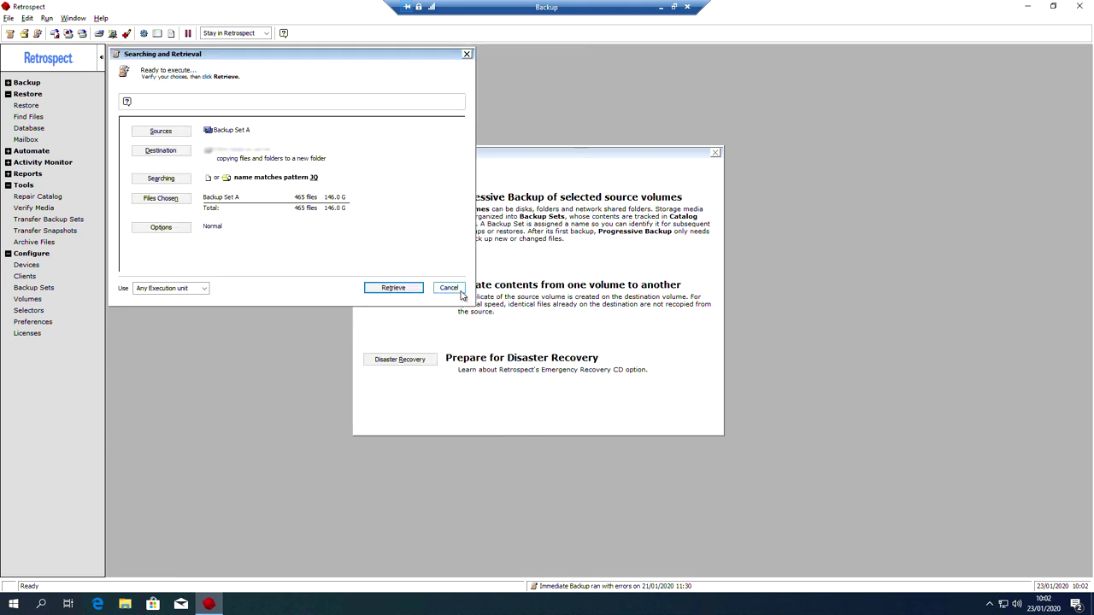
Step: Cancel the Searching and Retrieval dialog without retrieving any files
click(447, 287)
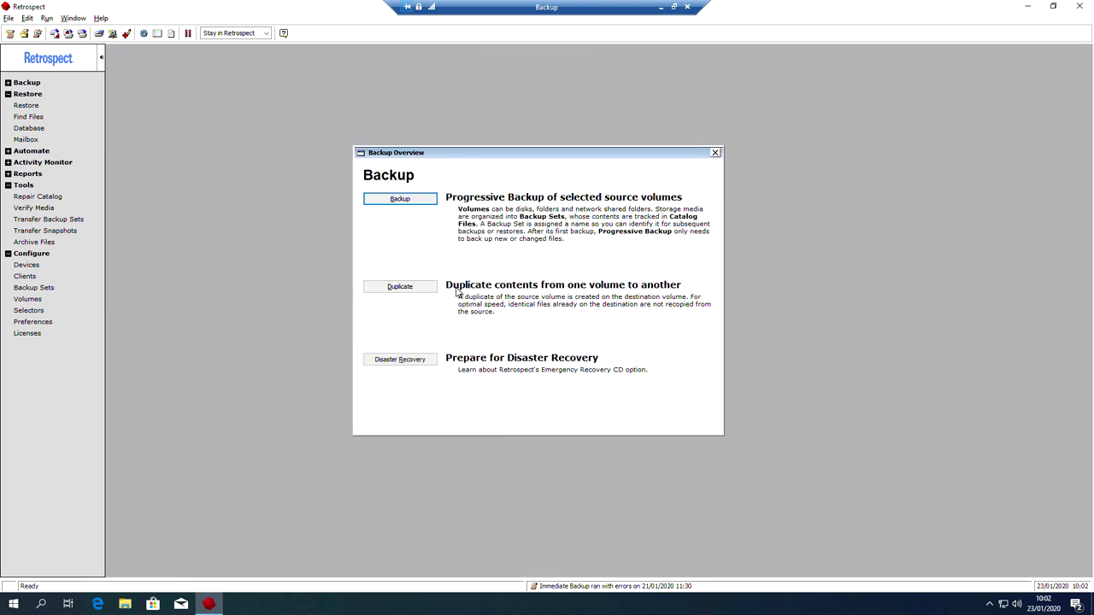